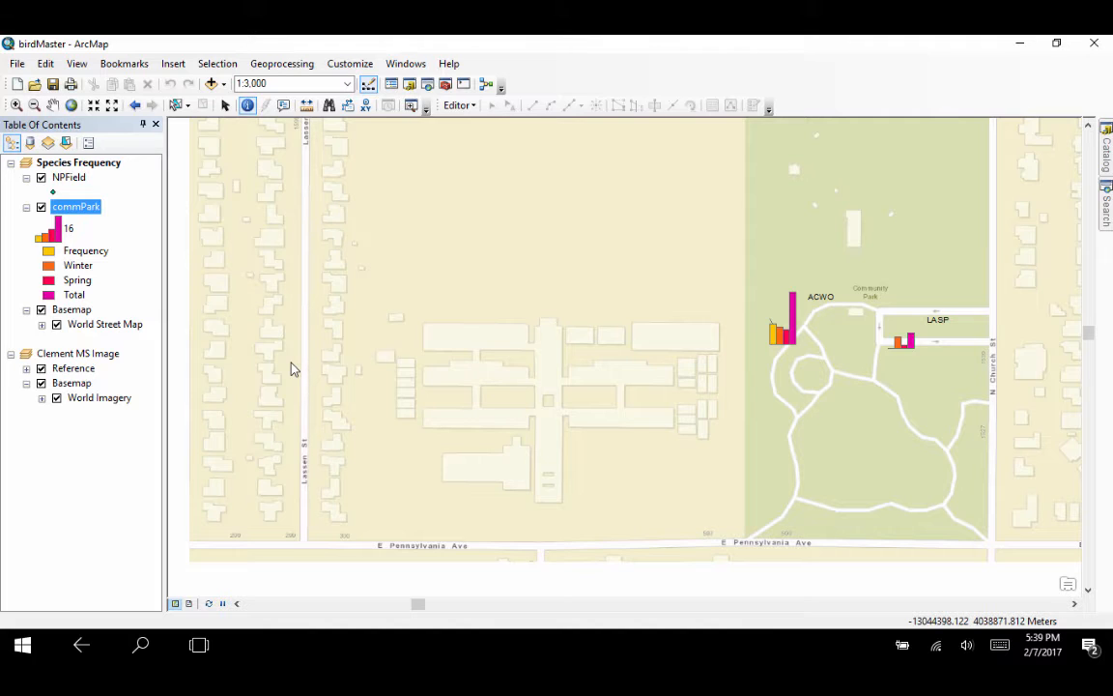
click(299, 368)
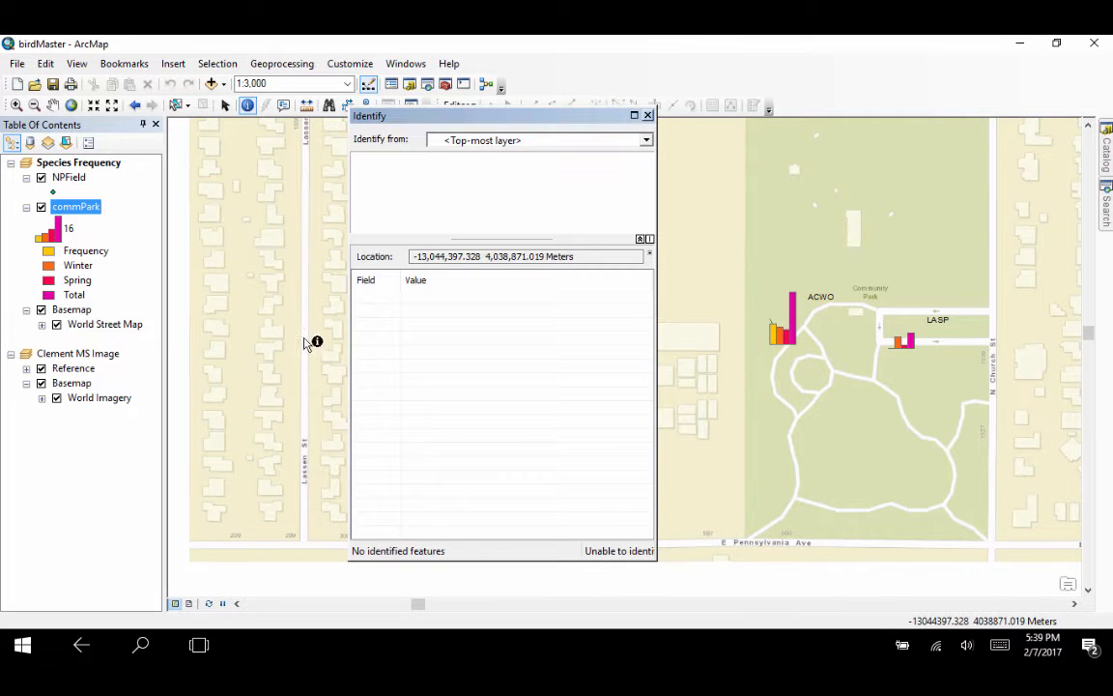
click(647, 115)
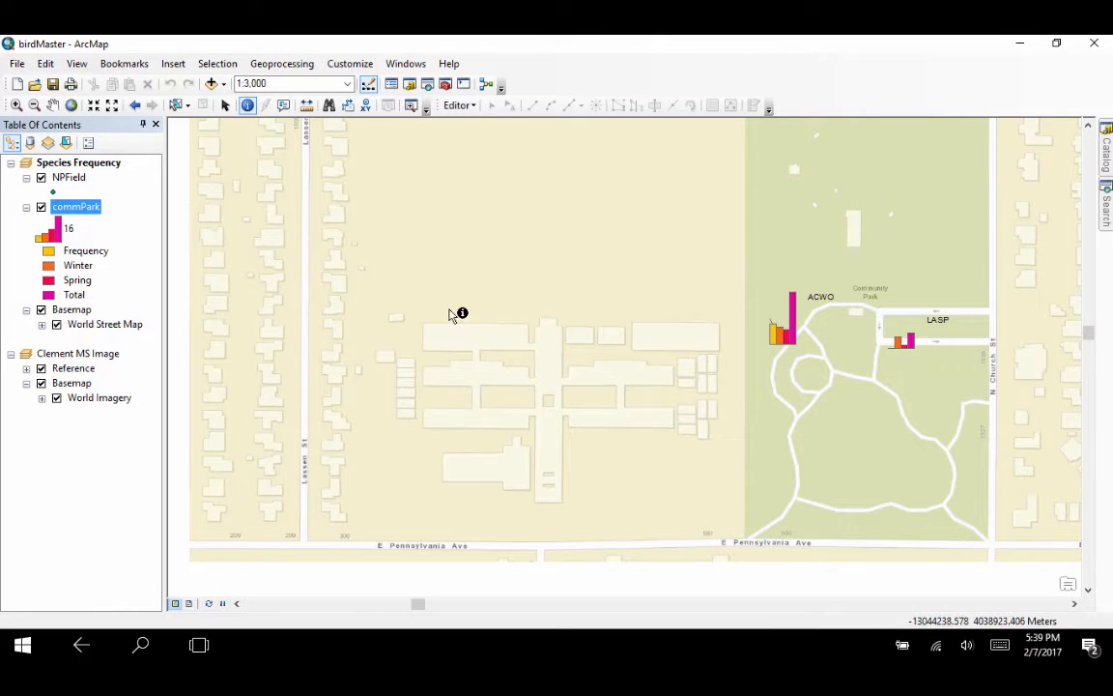
- Open the attribute table of the NPField layer and move its window off the layer list
right_click(77, 182)
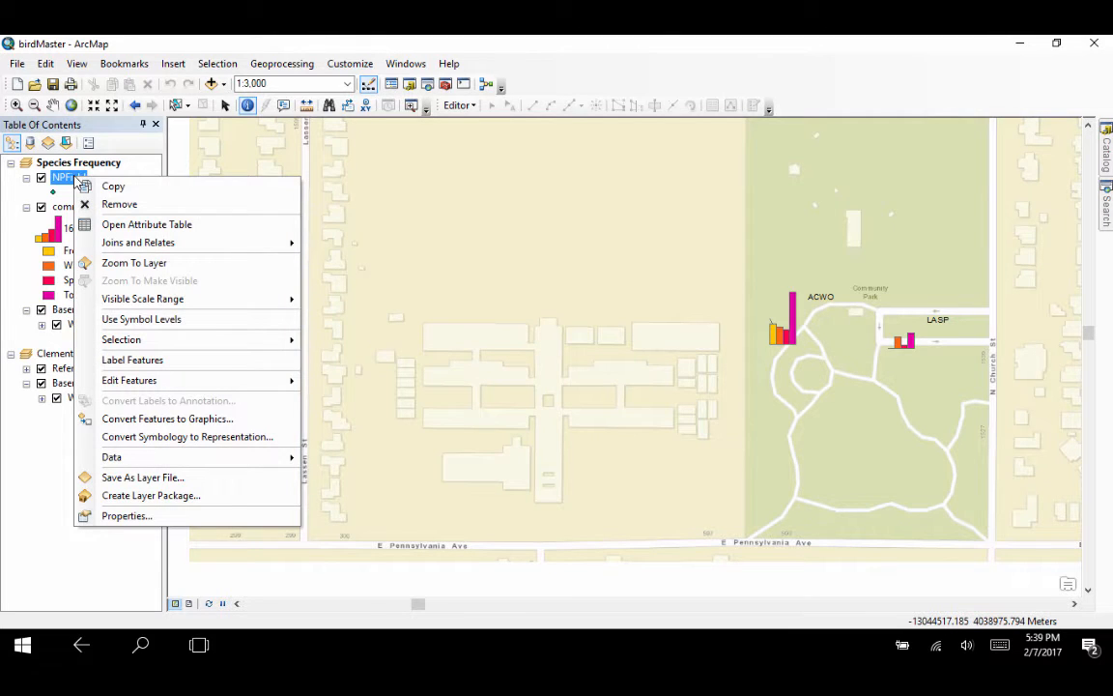
click(111, 226)
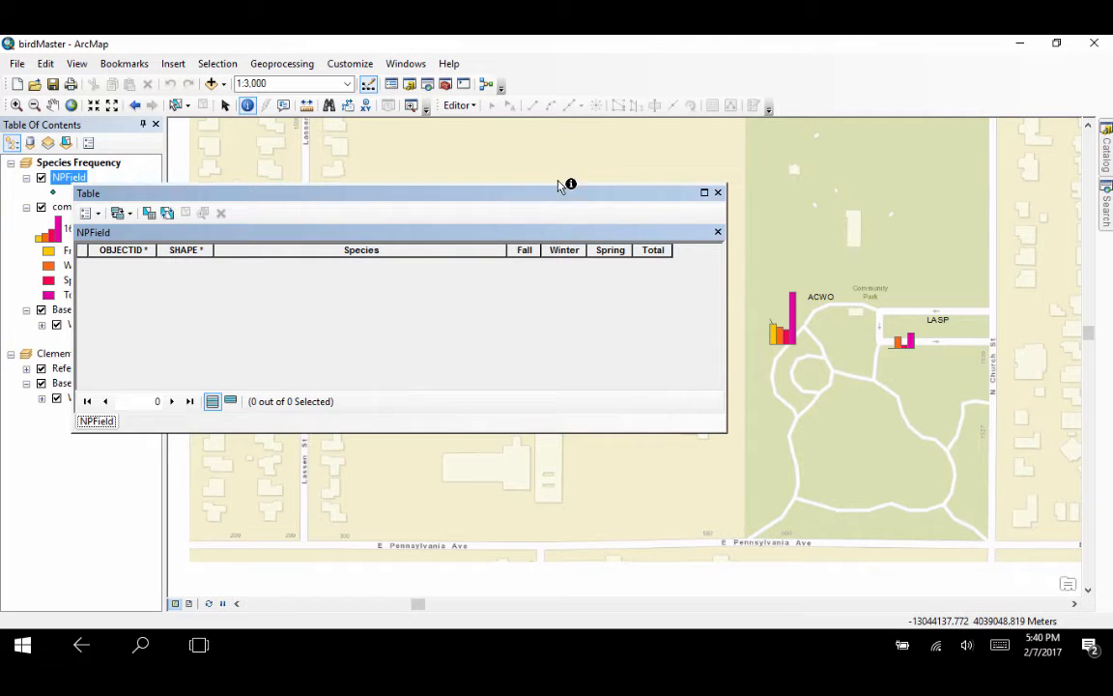
drag(544, 192, 827, 130)
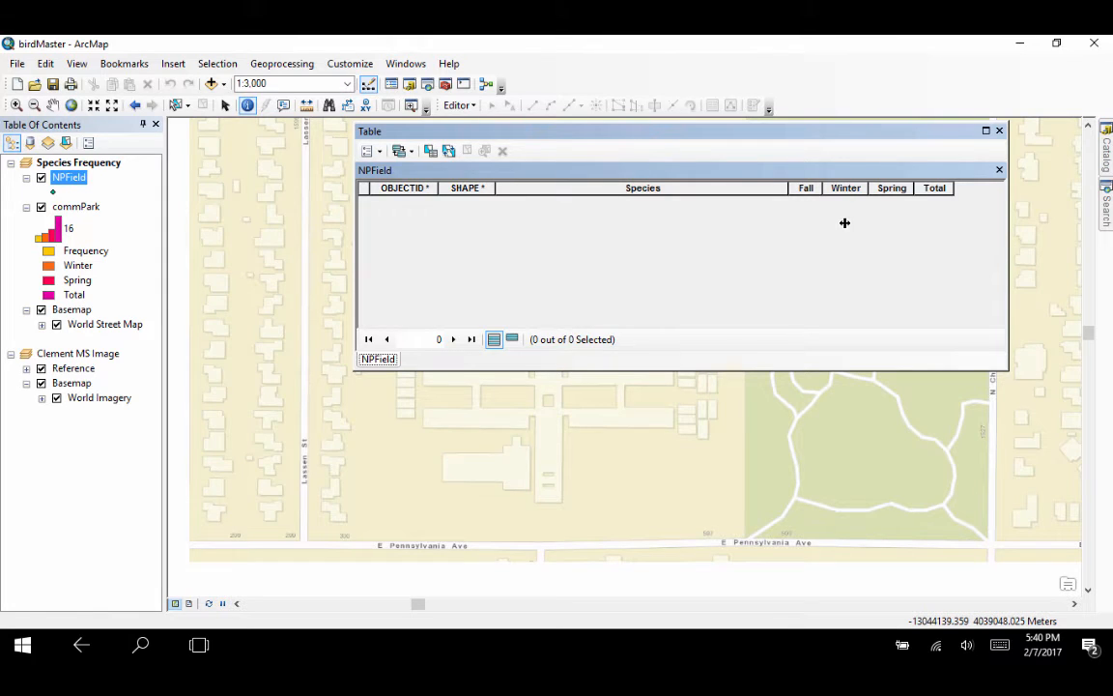
- Start an edit session and show the Create Features templates, with the attribute table moved clear of them
click(460, 105)
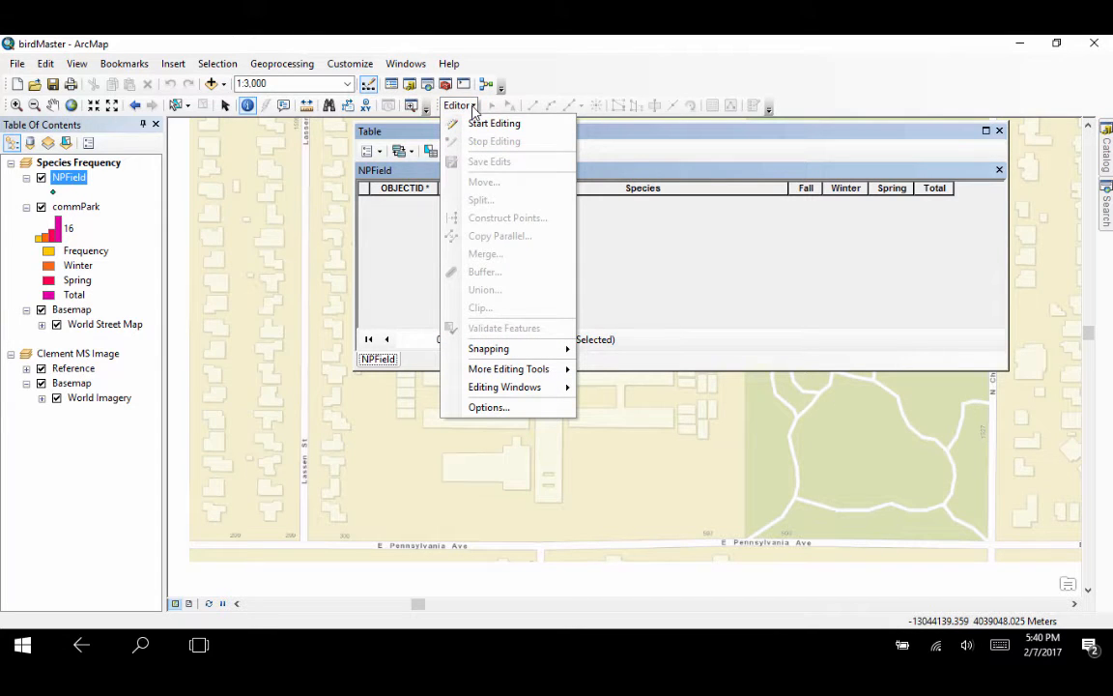
click(477, 124)
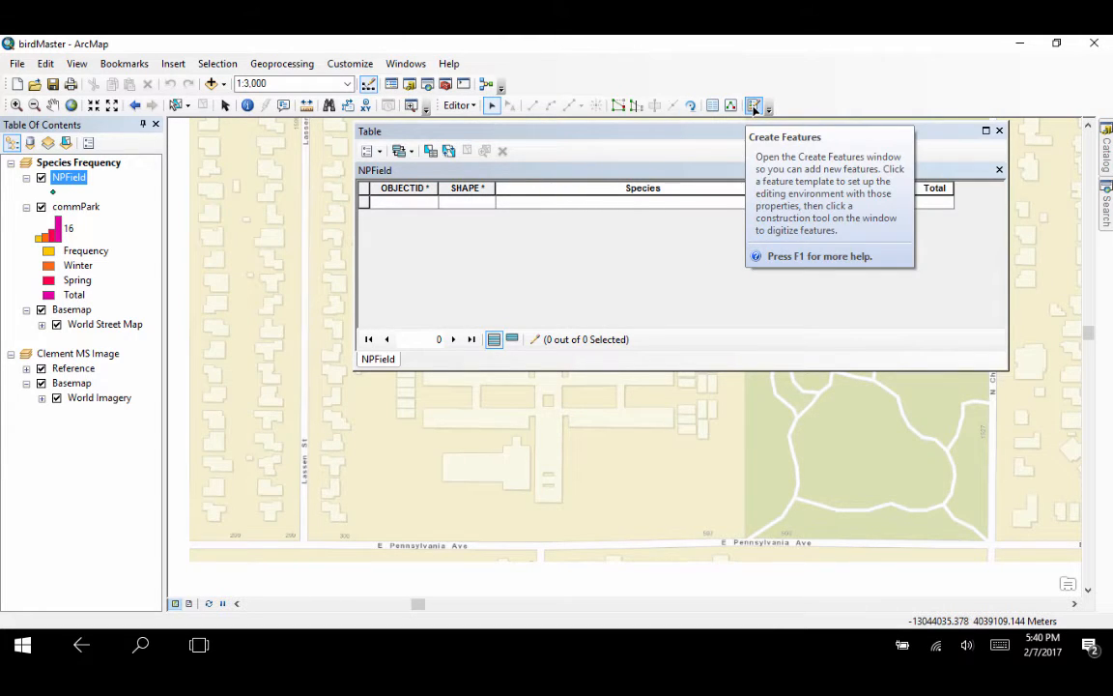
click(754, 106)
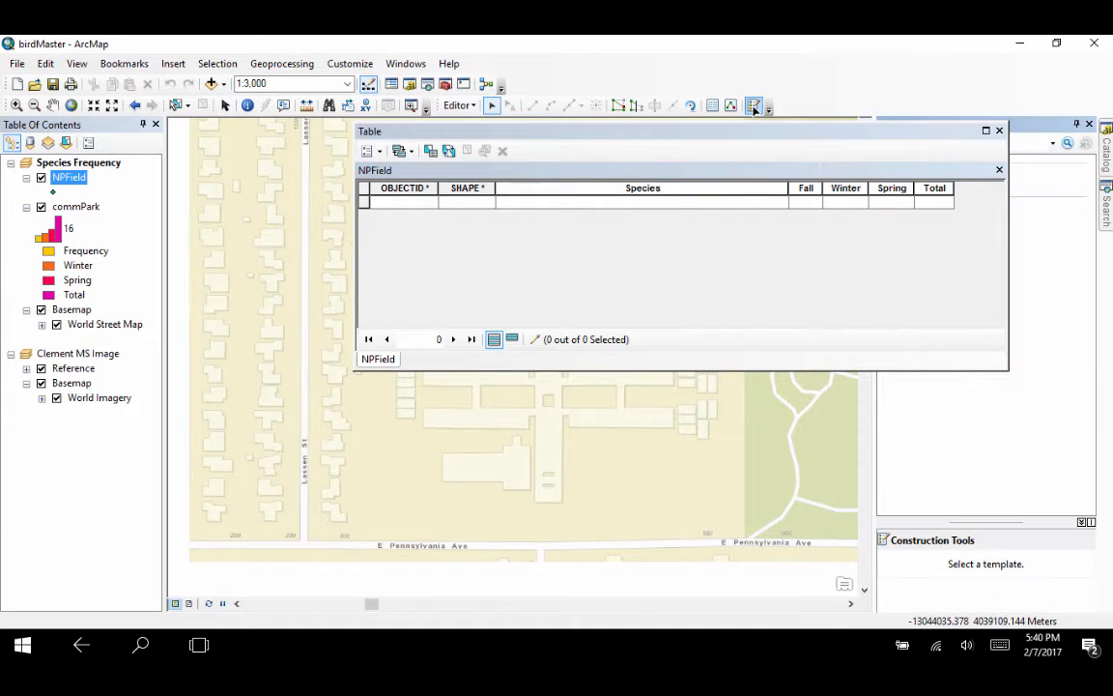
drag(850, 129, 822, 128)
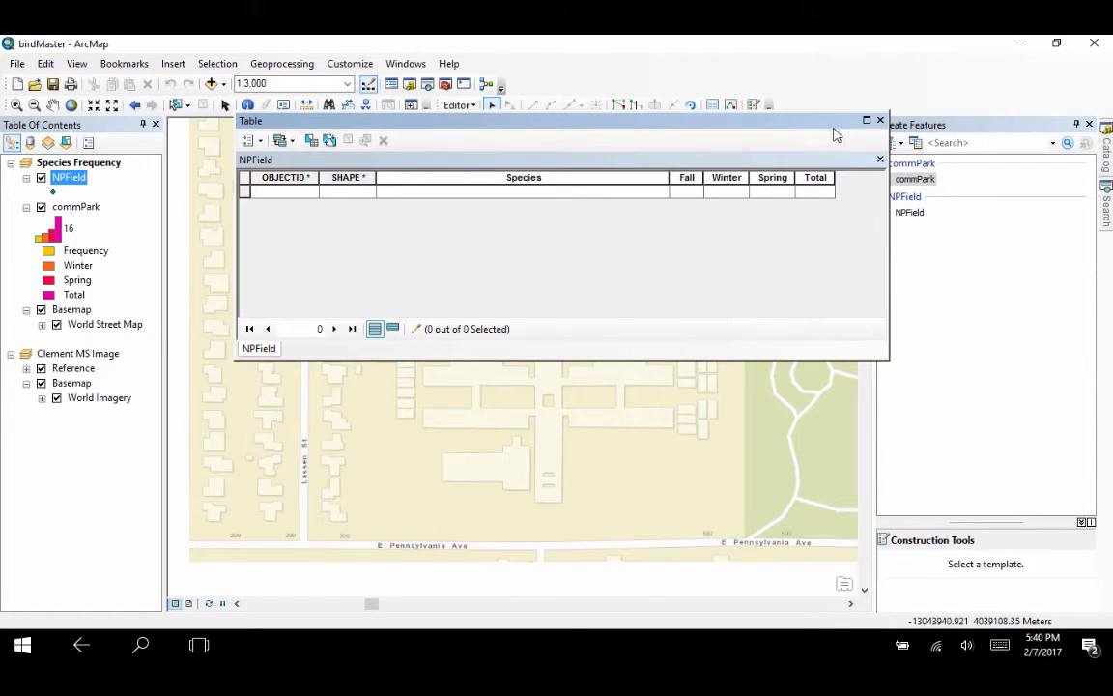
- Add an NPField point with the Point construction tool at the houses just east of Lassen St
click(920, 217)
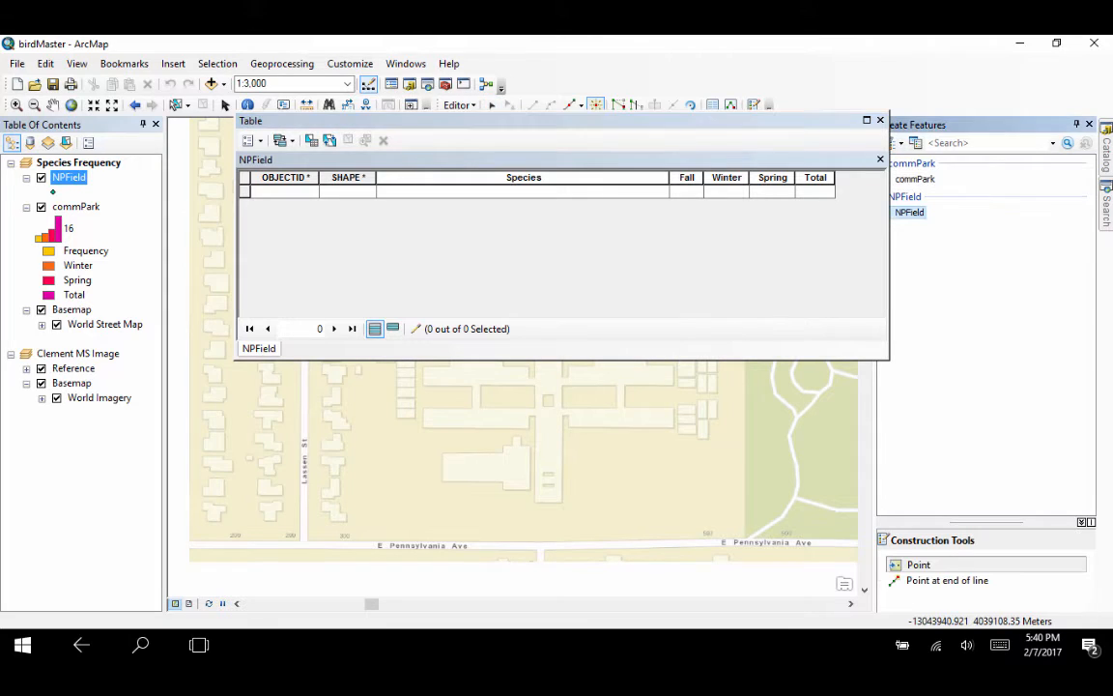
click(925, 562)
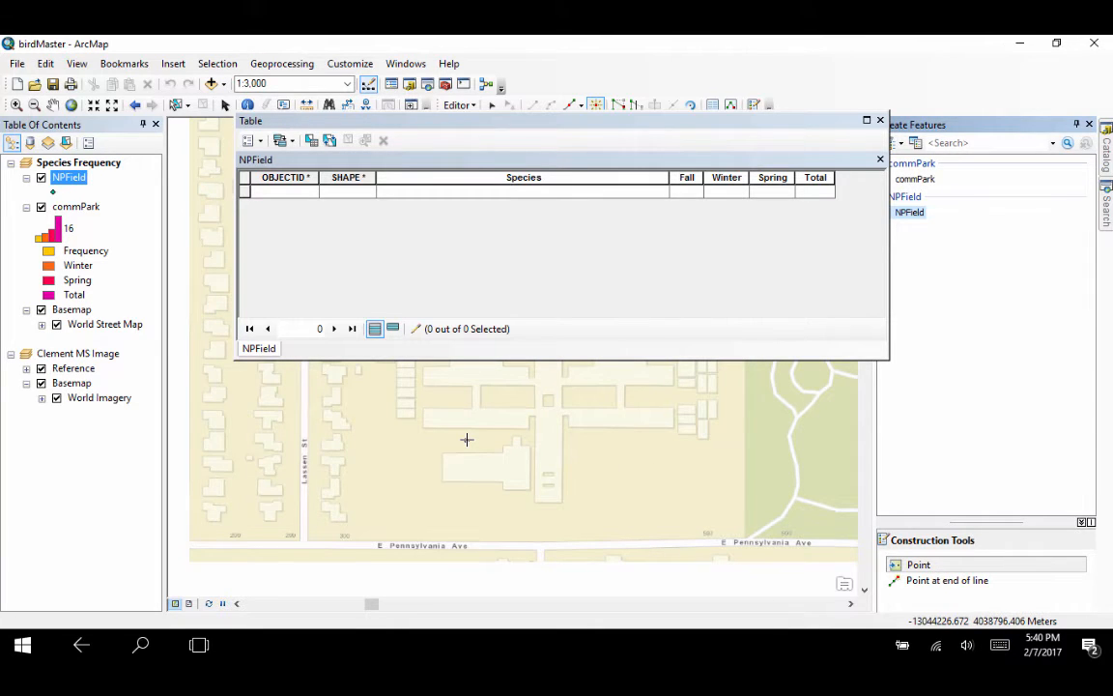
click(326, 383)
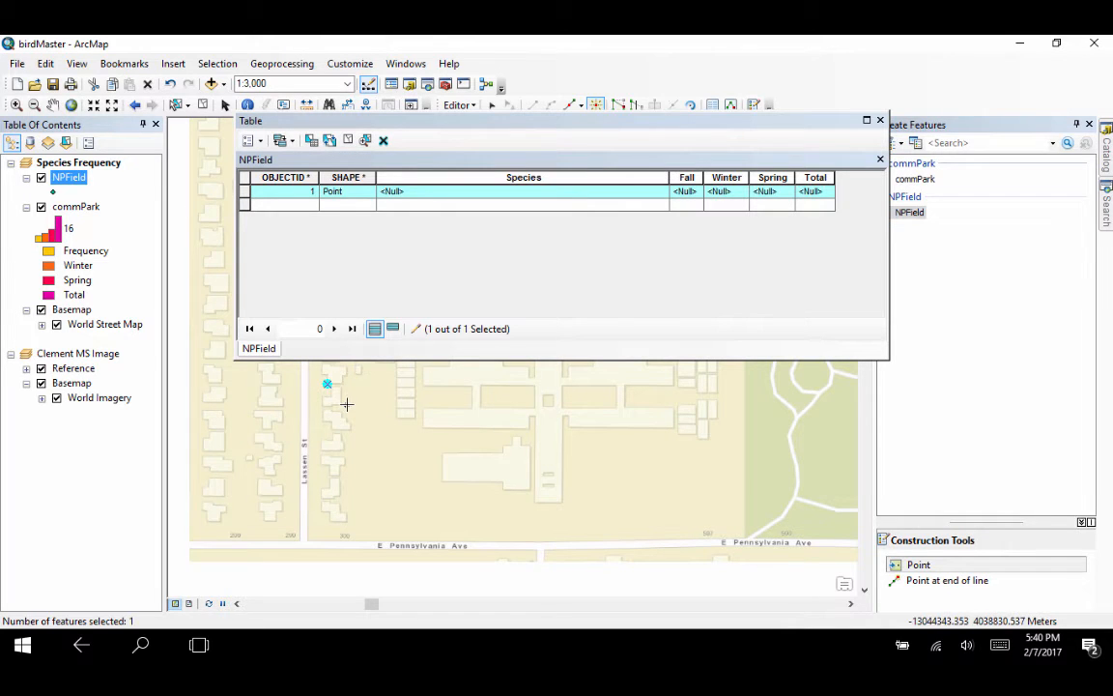
- Fill in the first point's record with Species WSJA, Fall 12, Winter 8, Spring 10 and Total 30
click(420, 192)
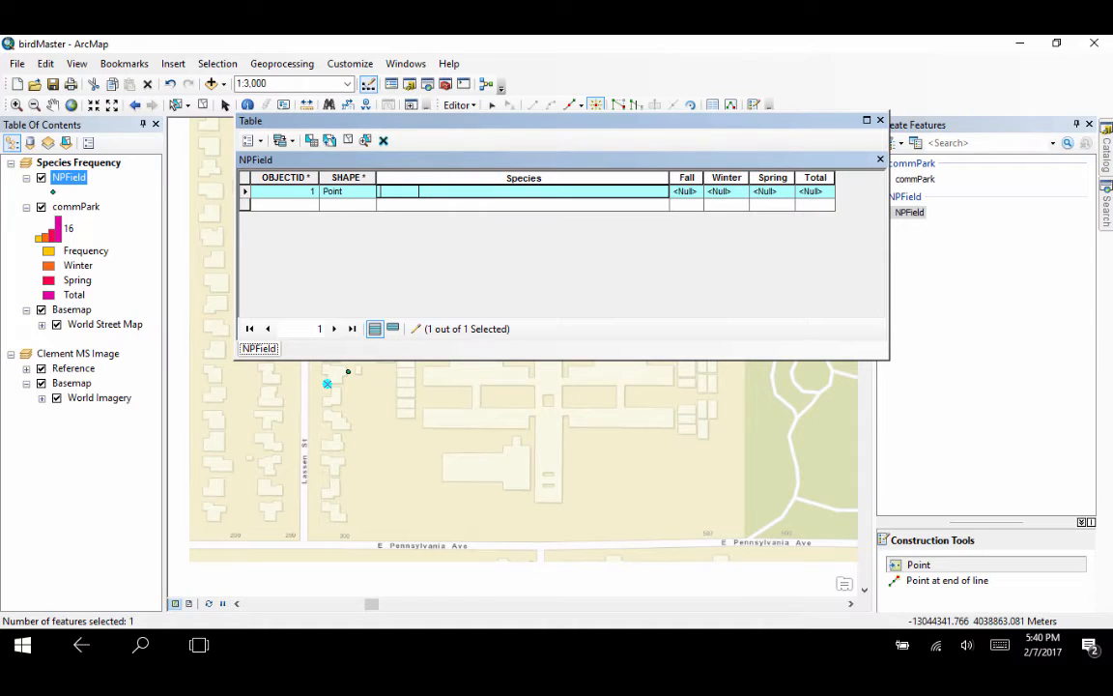
text(W)
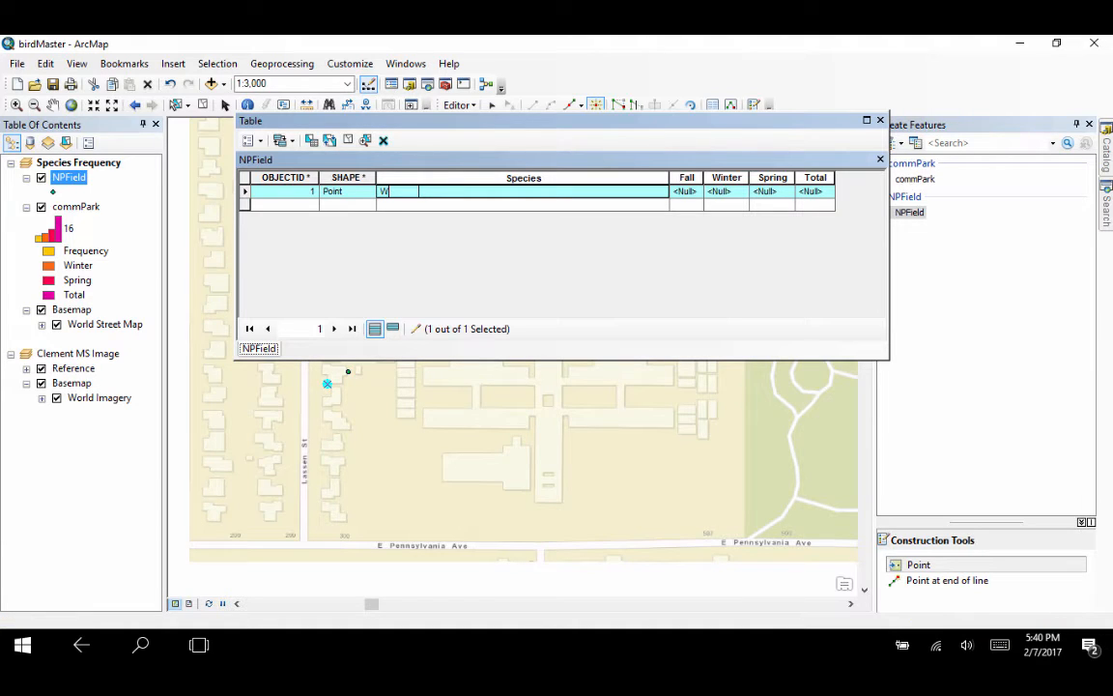
text(SJA)
key(Return)
click(691, 193)
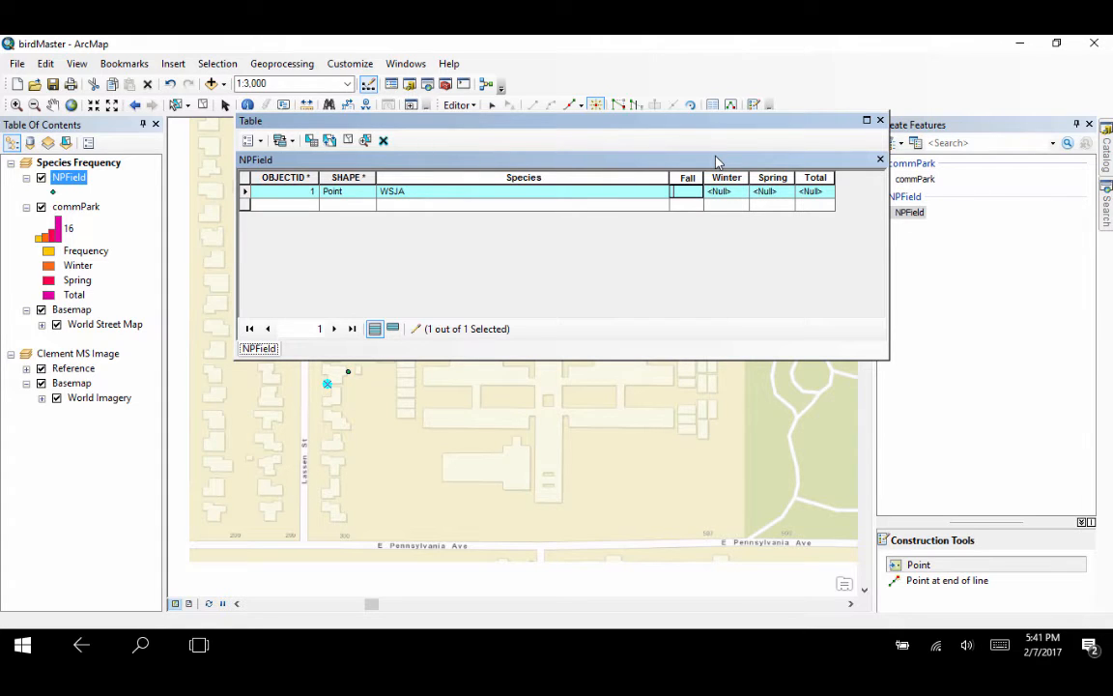
text(12)
click(729, 196)
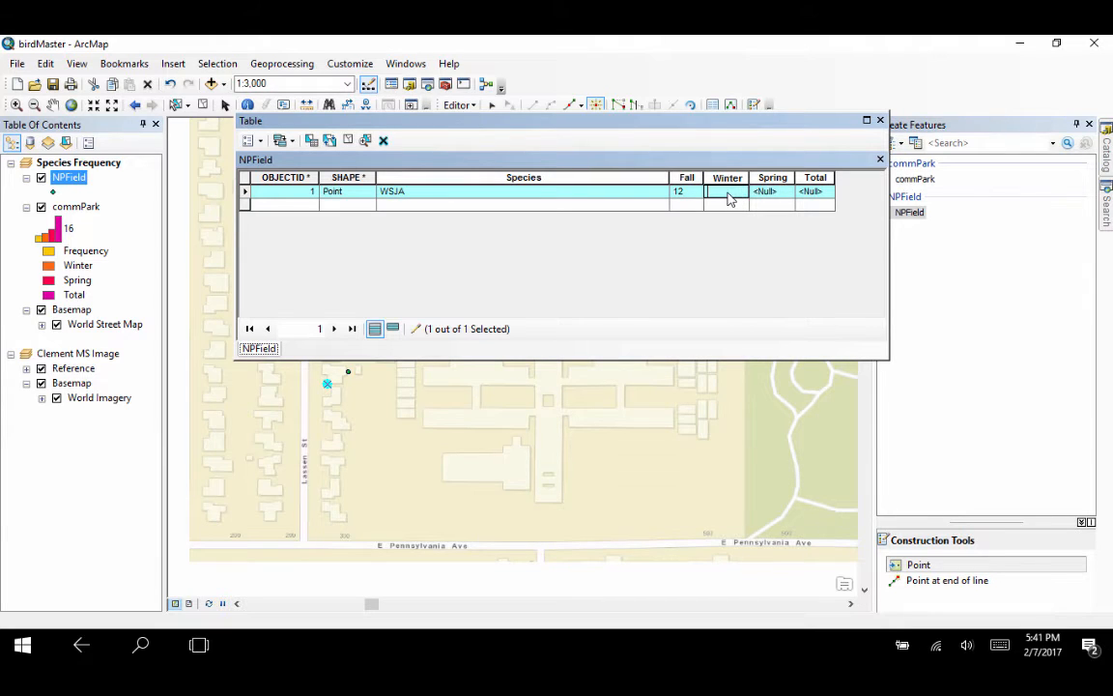
text(8)
click(758, 194)
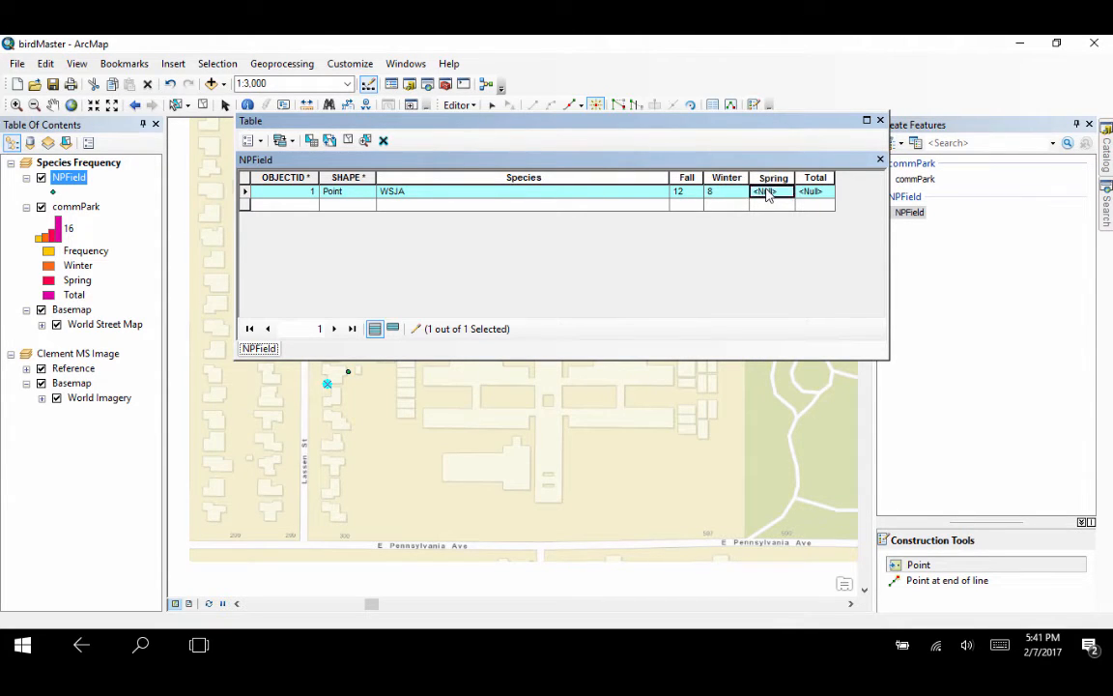
text(10)
click(799, 191)
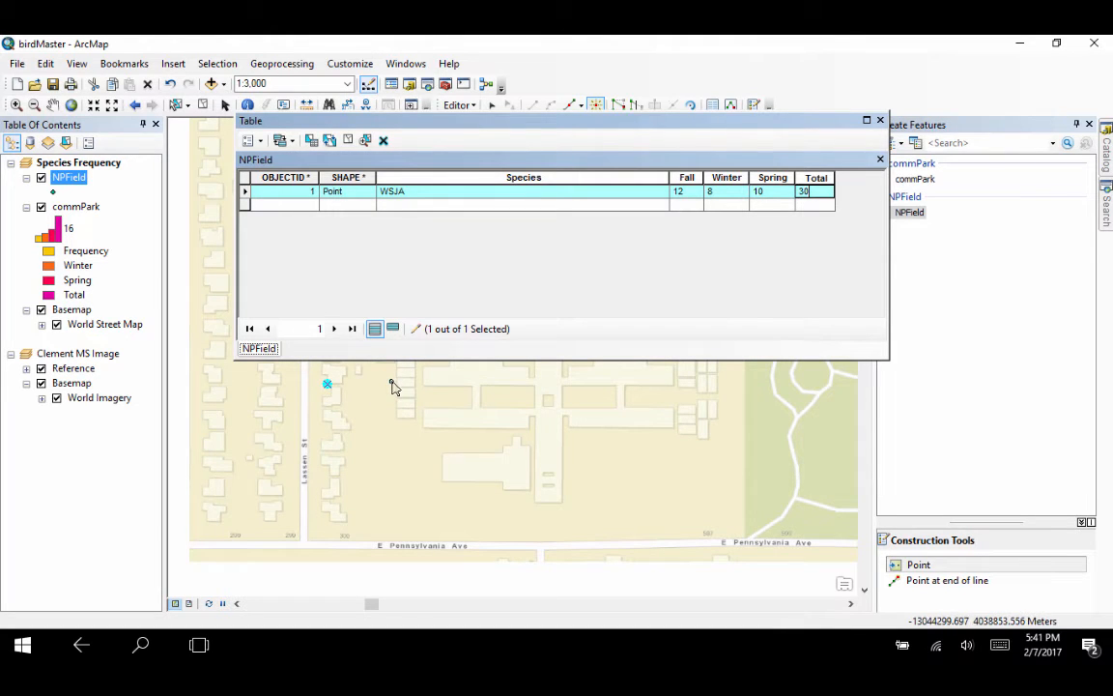
- Add a second NPField point beside the small buildings on the school's west side and set its Species to NOMO
click(391, 384)
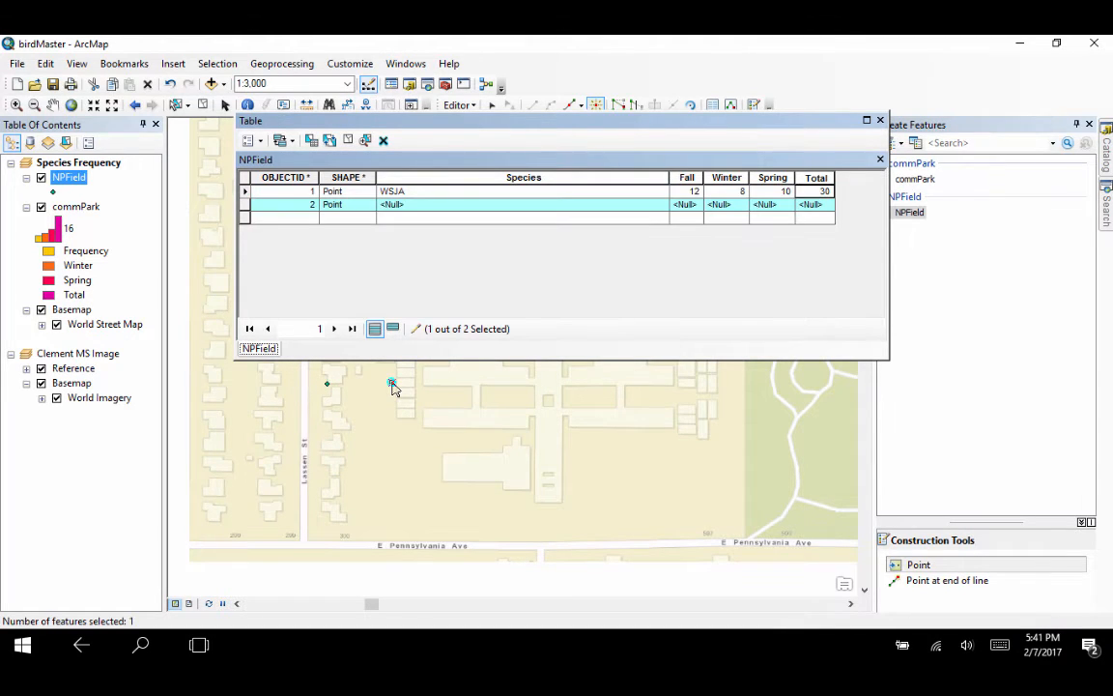
click(437, 205)
click(437, 205)
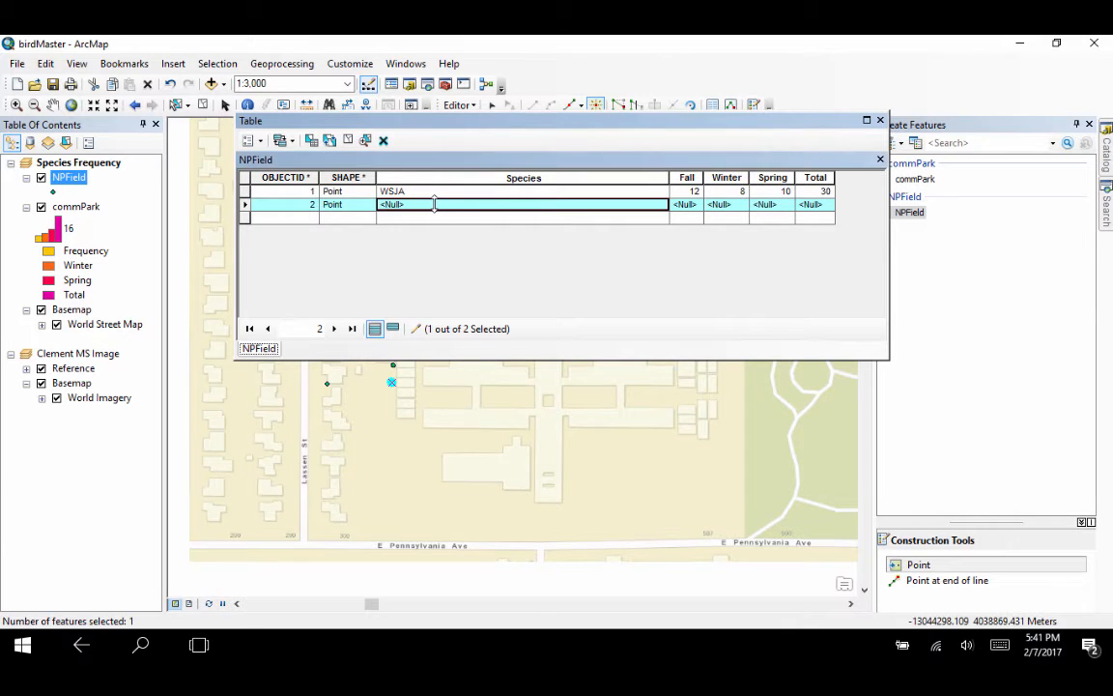
text(NOMO)
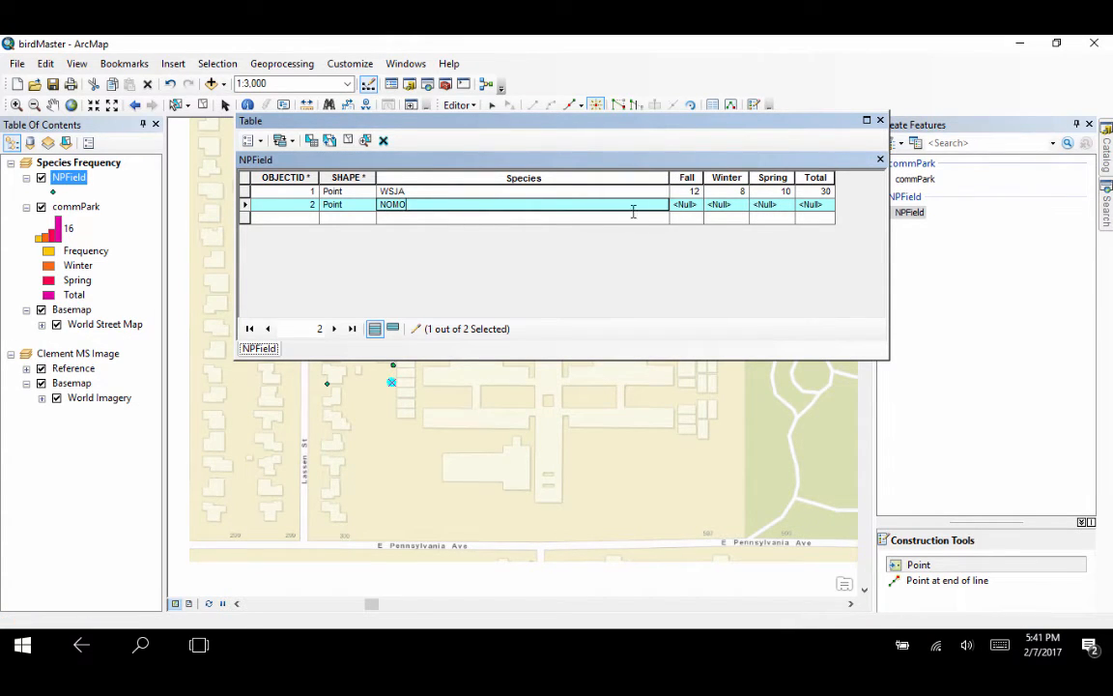
- Enter the NOMO record's counts as Fall 15, Winter 15, Spring 15 and Total 45
click(683, 205)
click(684, 204)
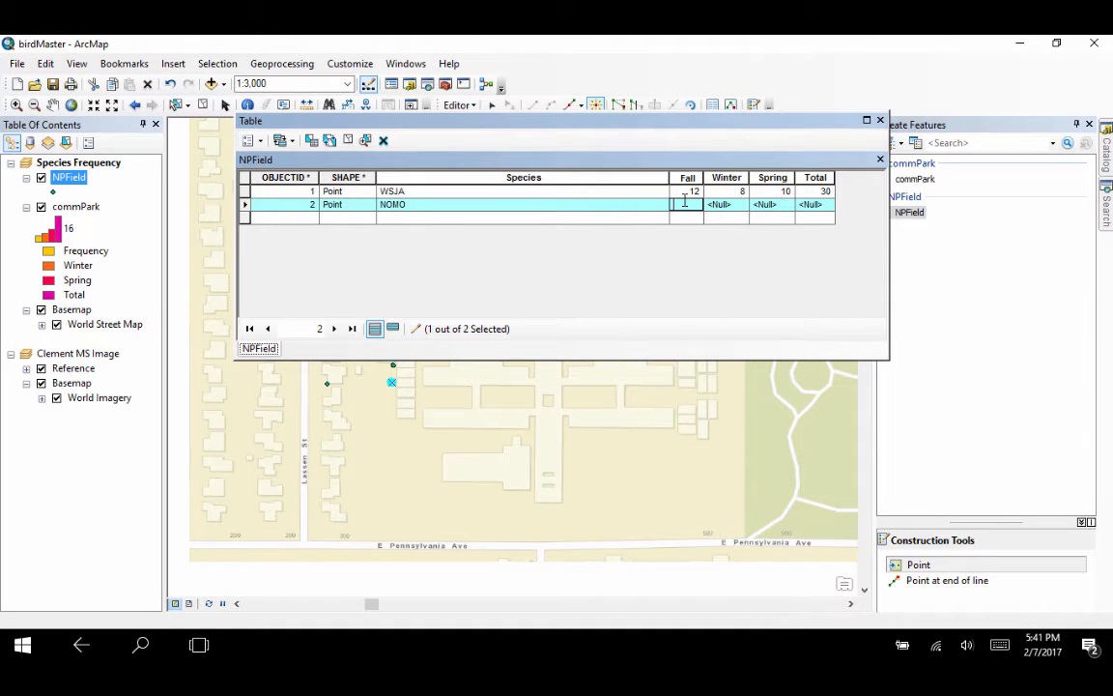
text(15)
click(729, 206)
click(727, 204)
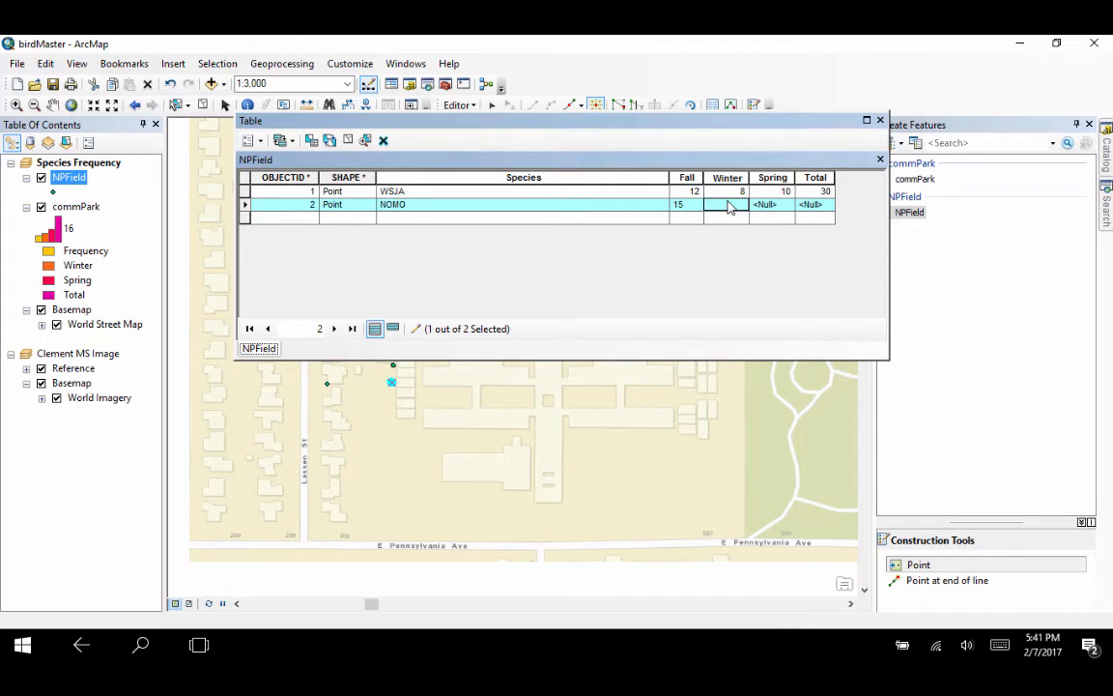
text(15)
click(766, 214)
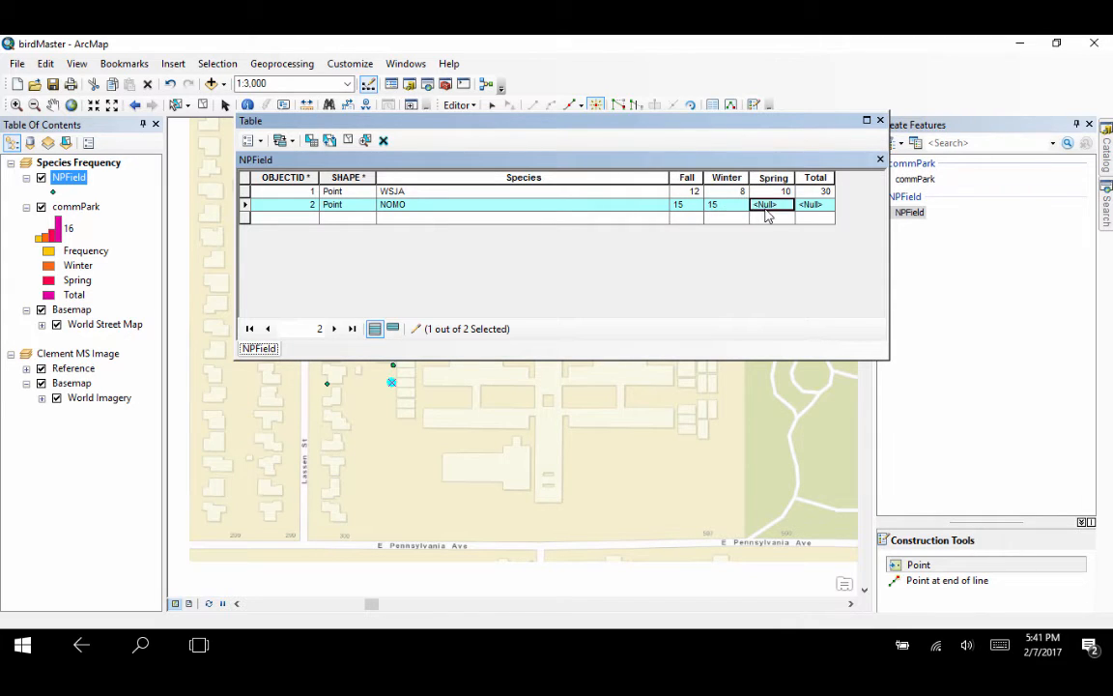
click(766, 209)
text(15)
click(821, 206)
click(823, 209)
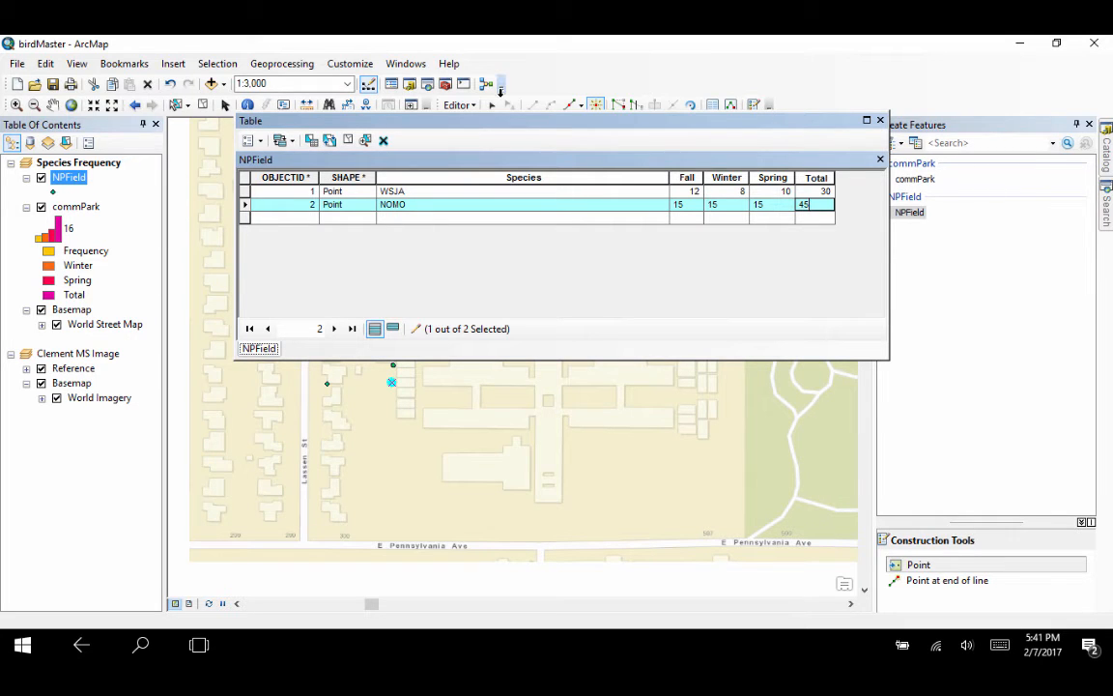
- Stop editing with the edits saved and close the NPField attribute table
click(459, 104)
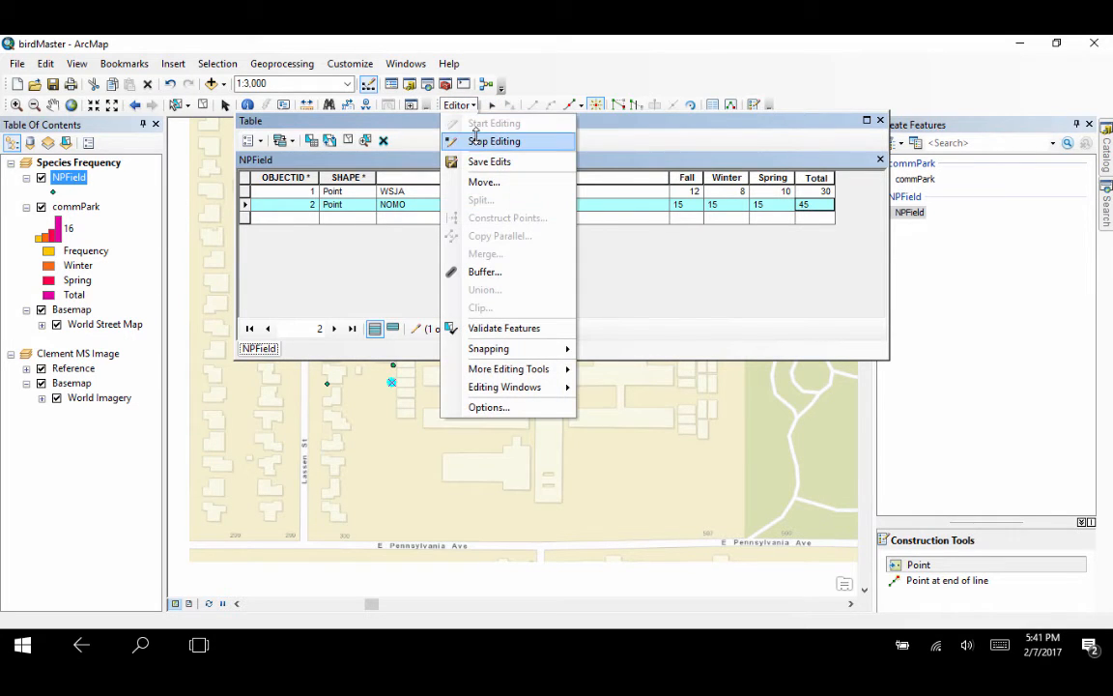
click(476, 141)
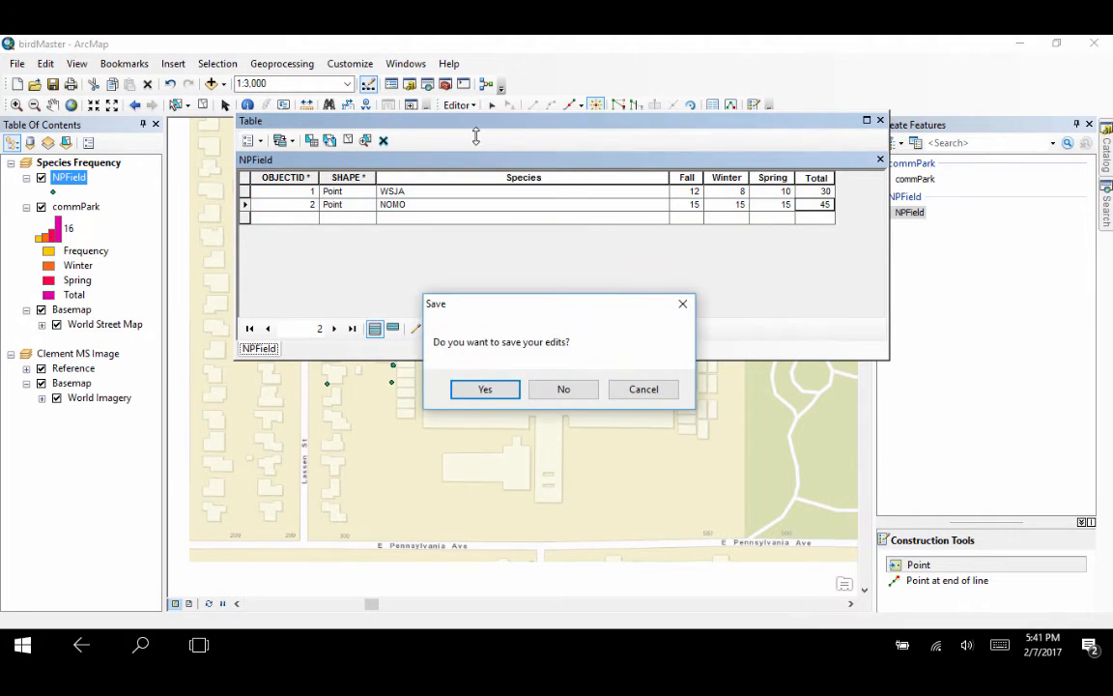
click(485, 388)
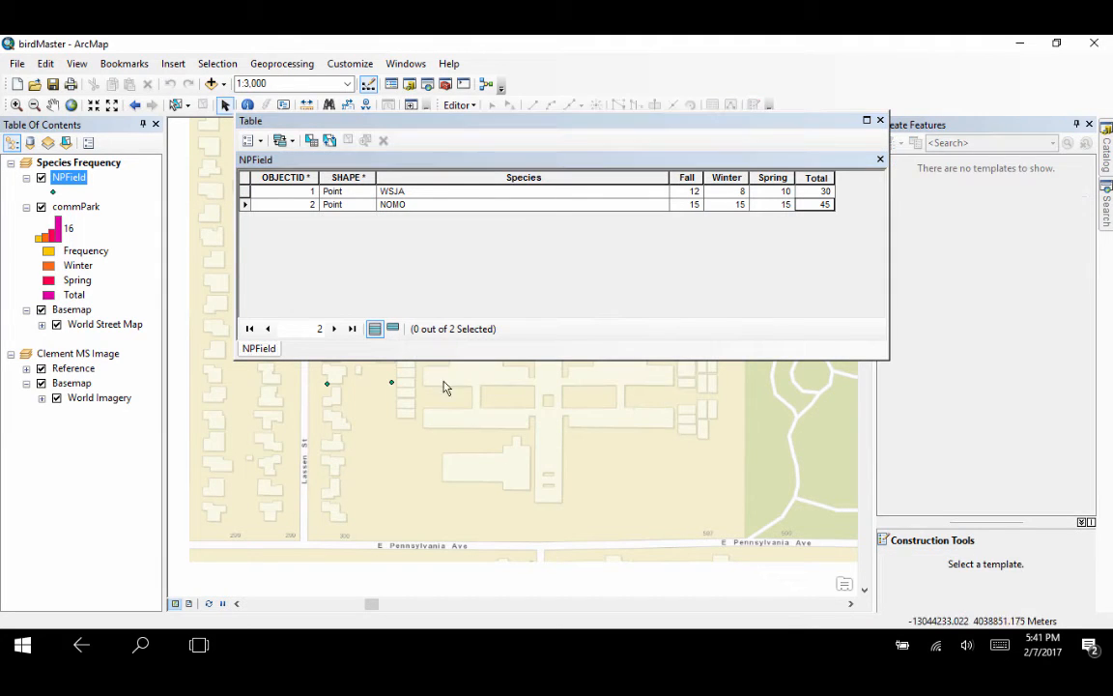
click(662, 225)
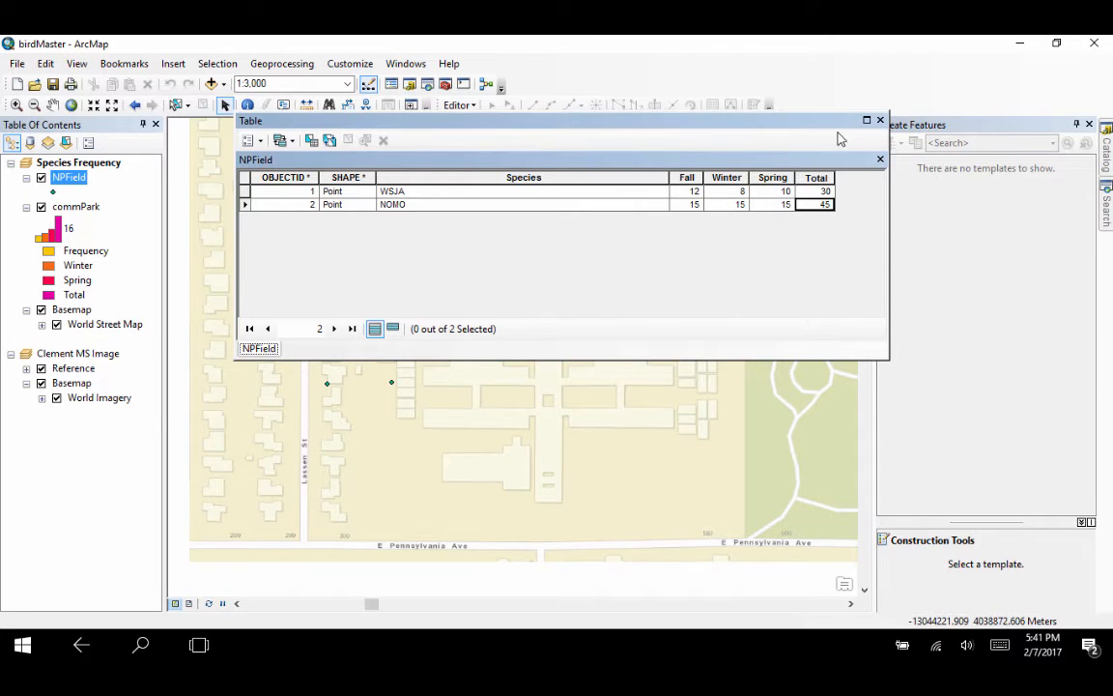
click(879, 121)
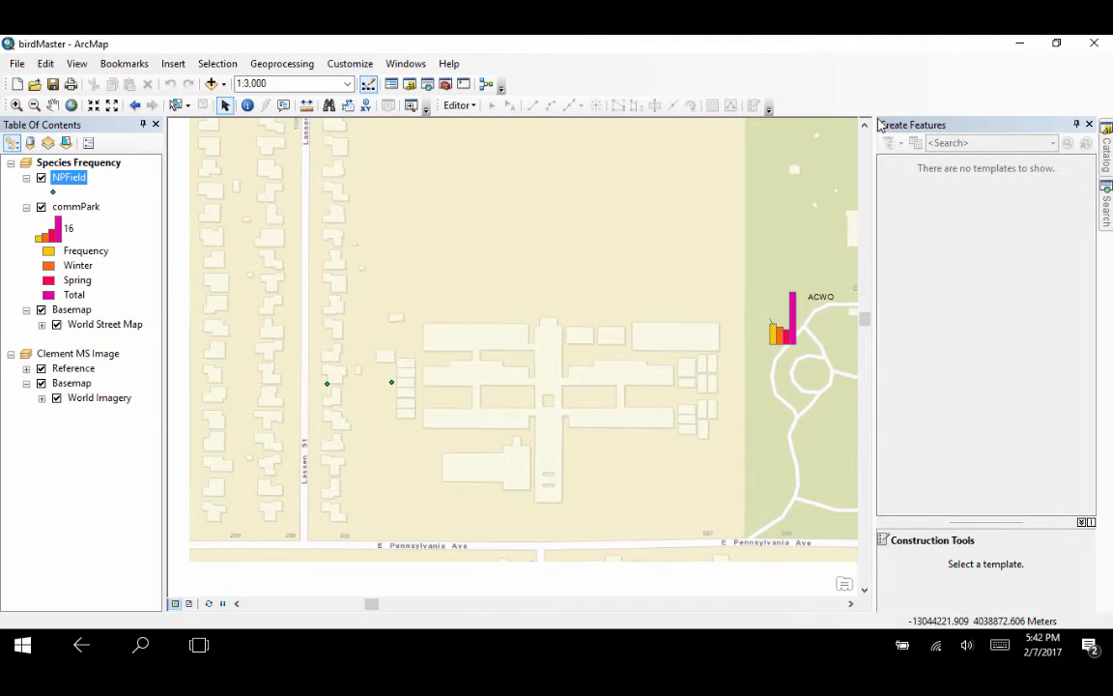
- Symbolize the NPField layer with bar/column charts using the Fall, Winter, Spring and Total fields
right_click(73, 179)
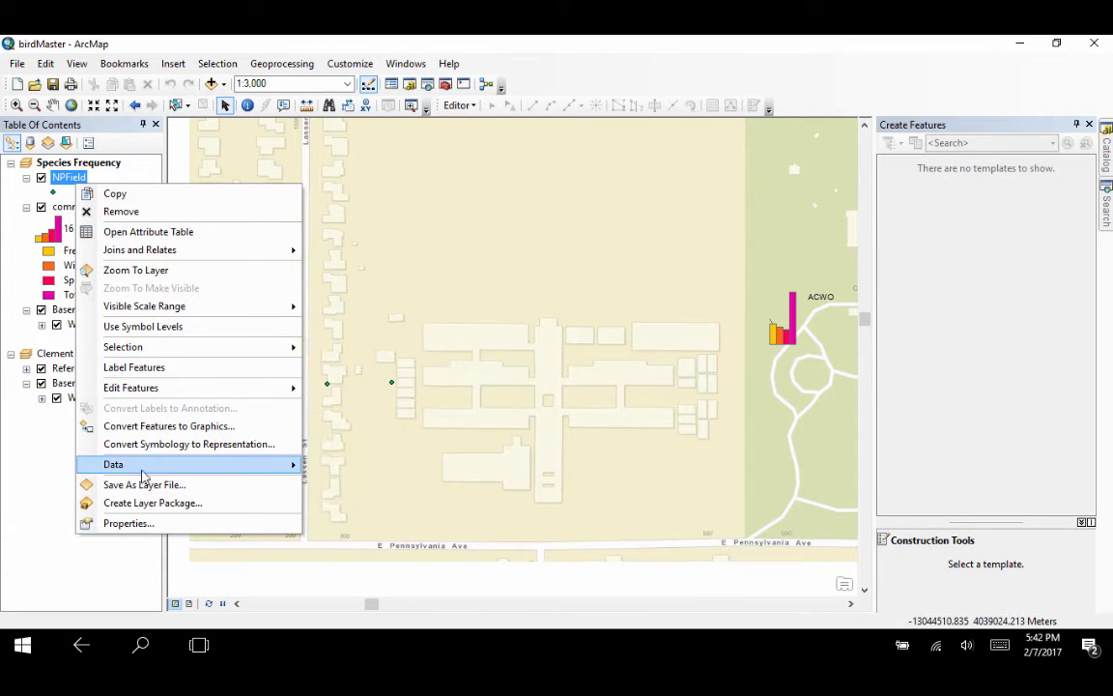
click(129, 523)
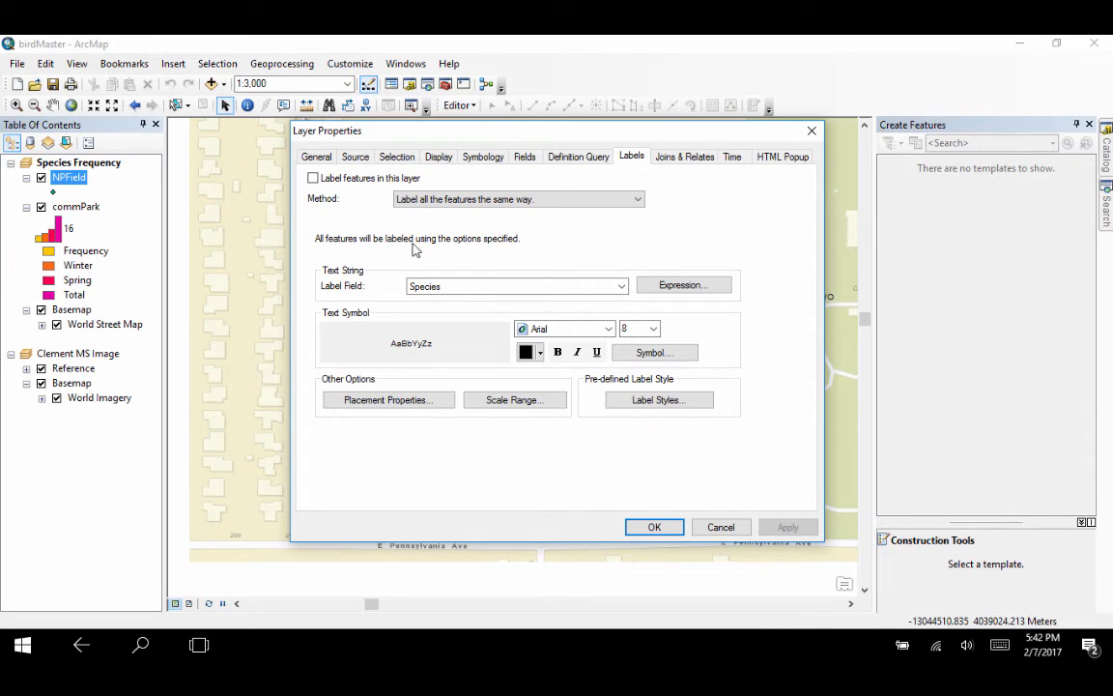
click(482, 156)
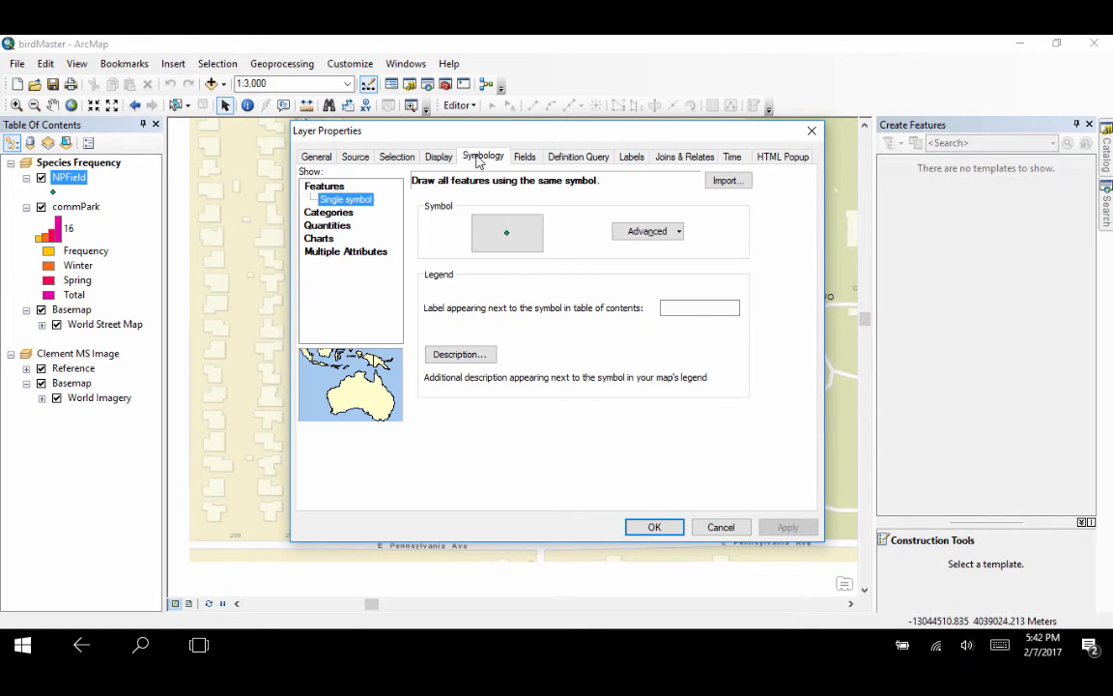
click(320, 238)
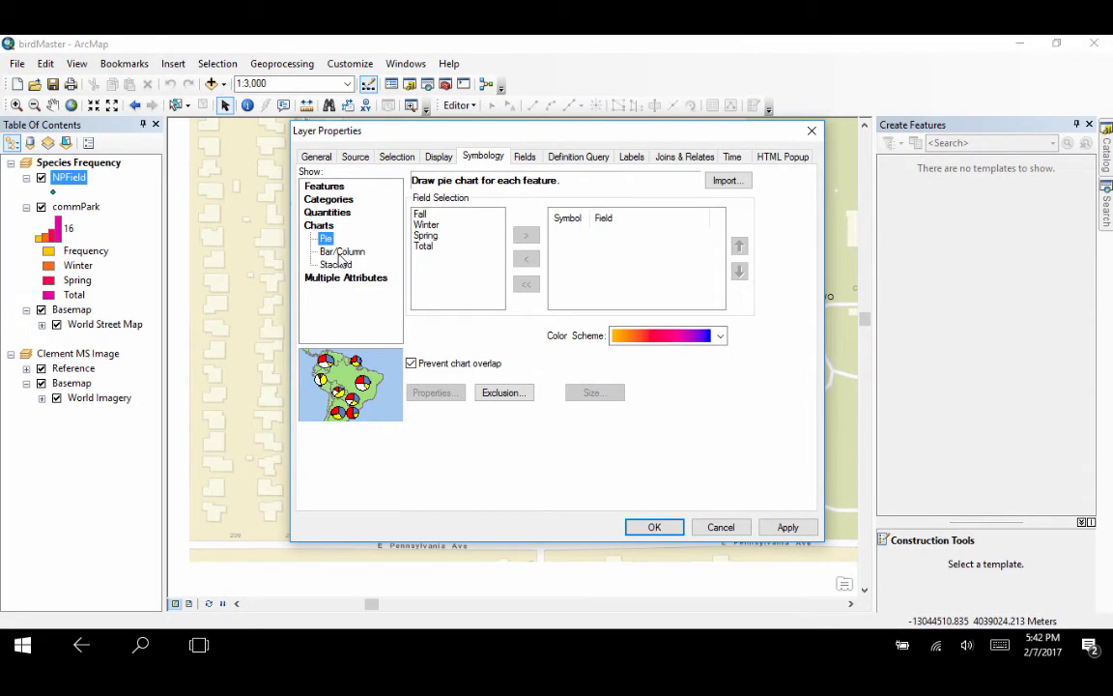
click(338, 254)
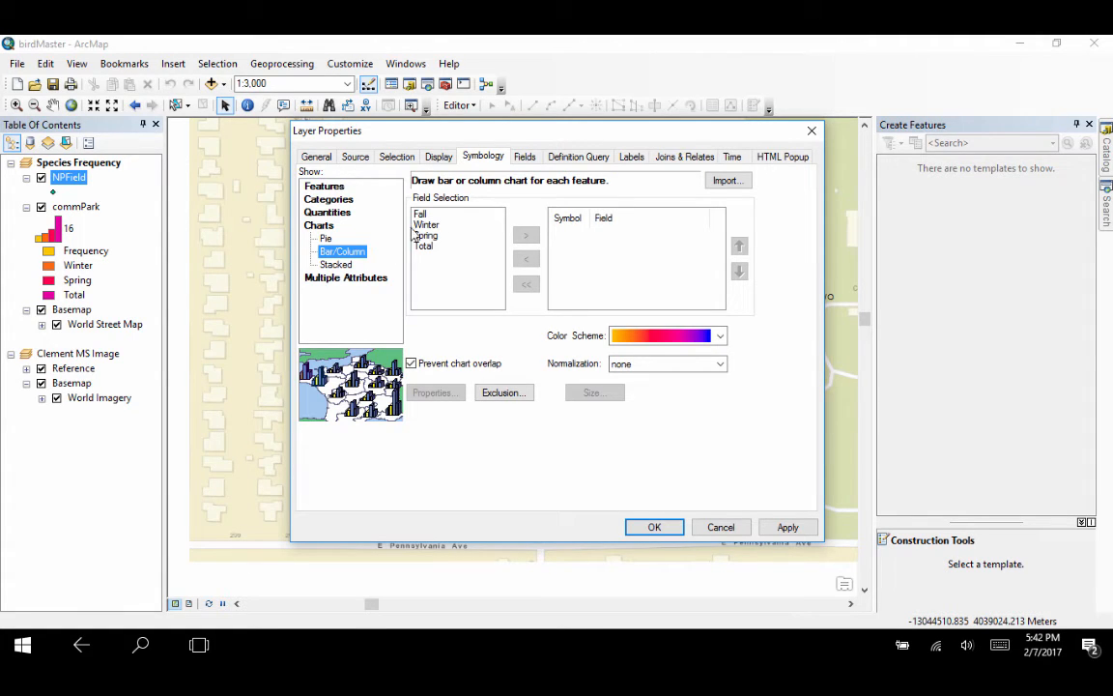
click(426, 217)
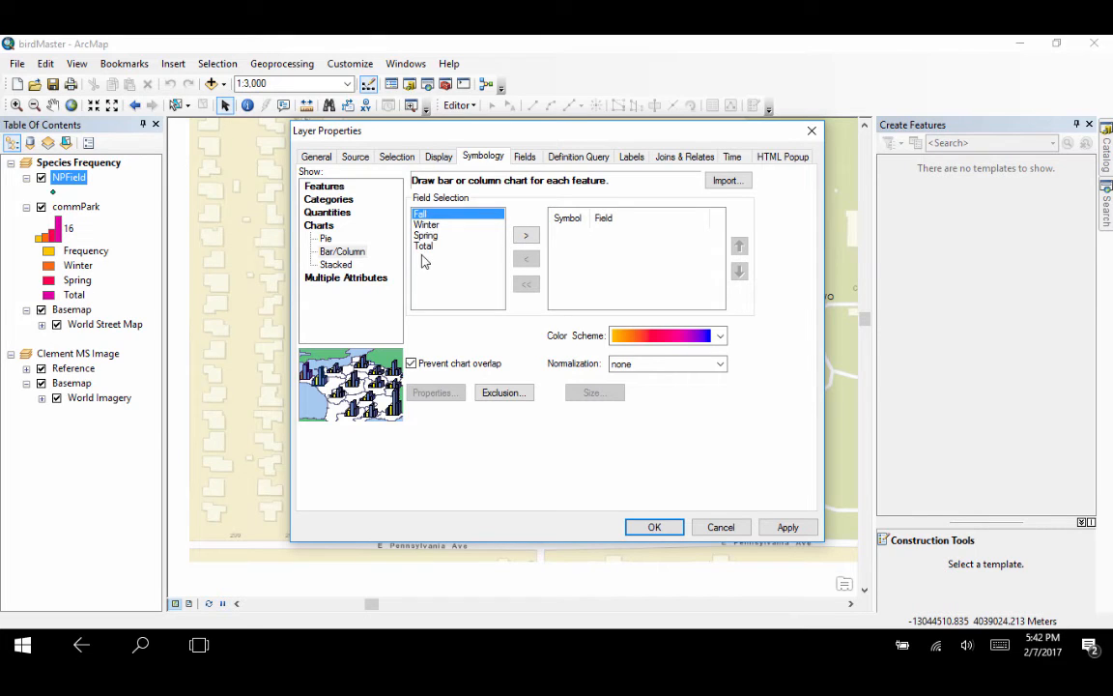
shift+click(426, 247)
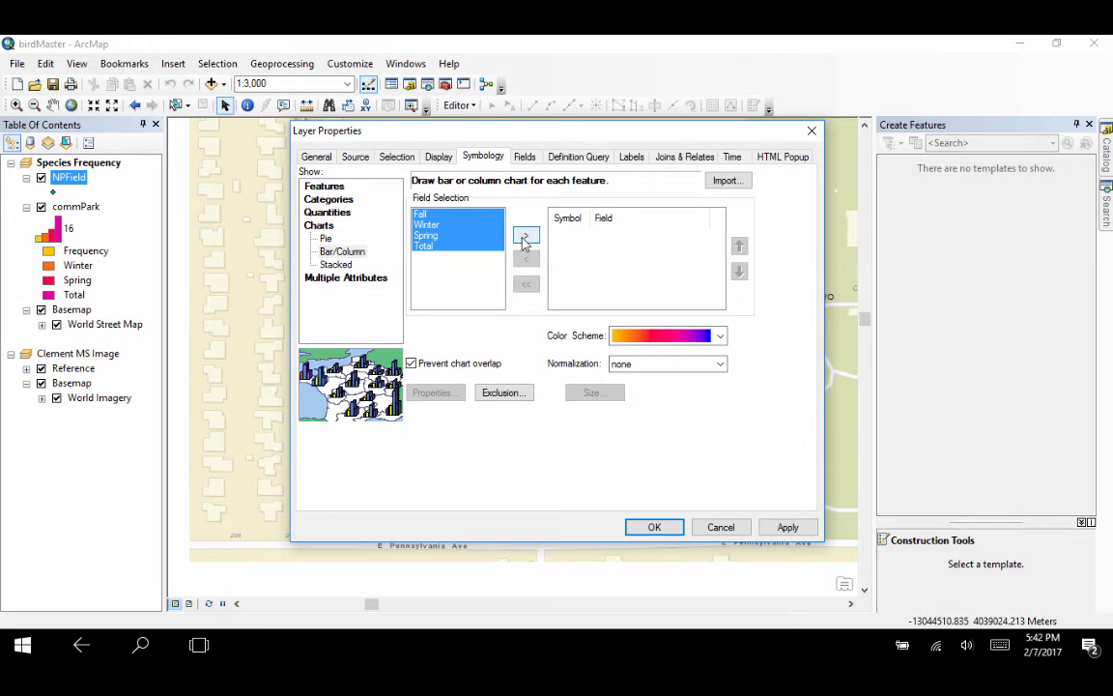
click(523, 239)
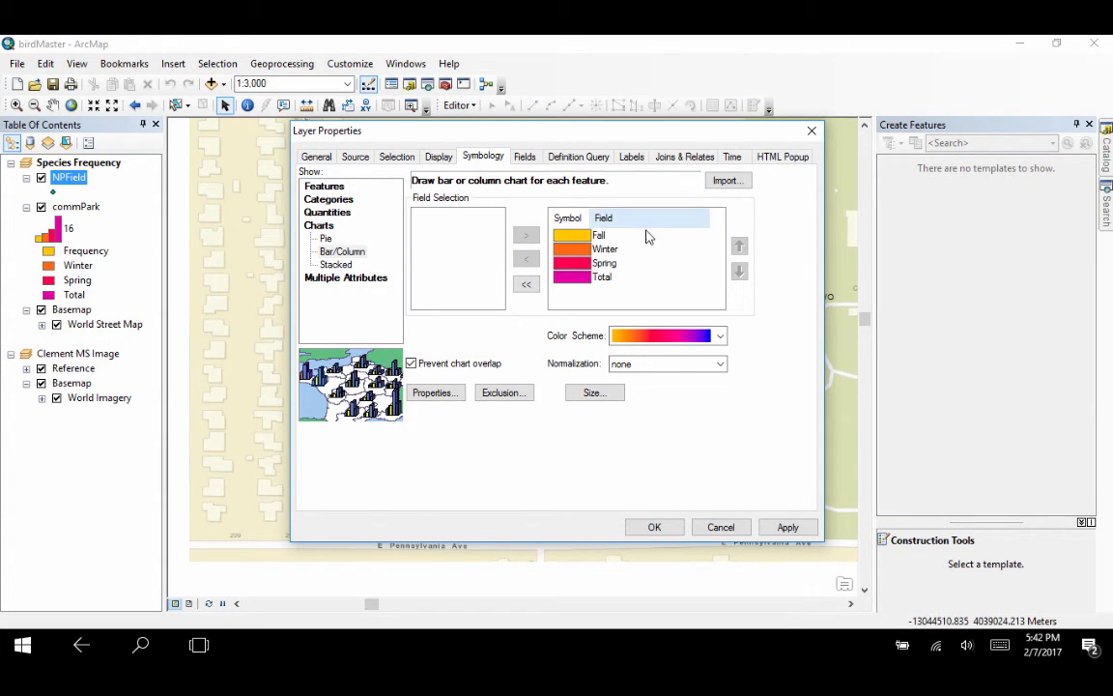
- Apply the green-yellow-red color scheme to the NPField chart bars and uncover the charted points on the map
click(669, 336)
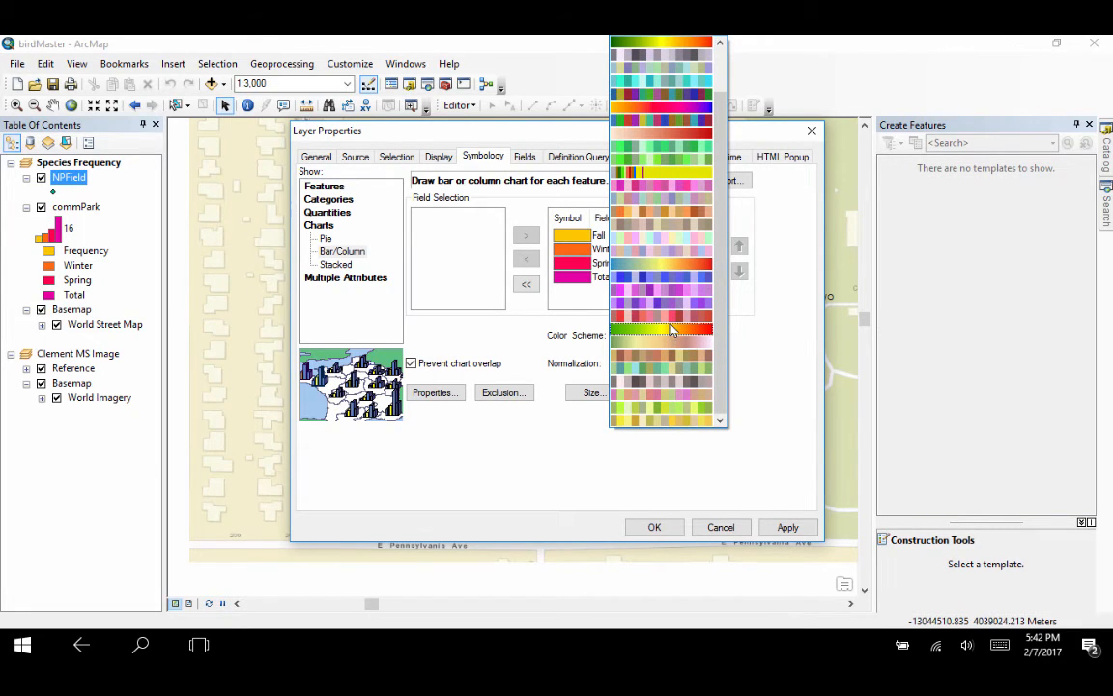
click(673, 331)
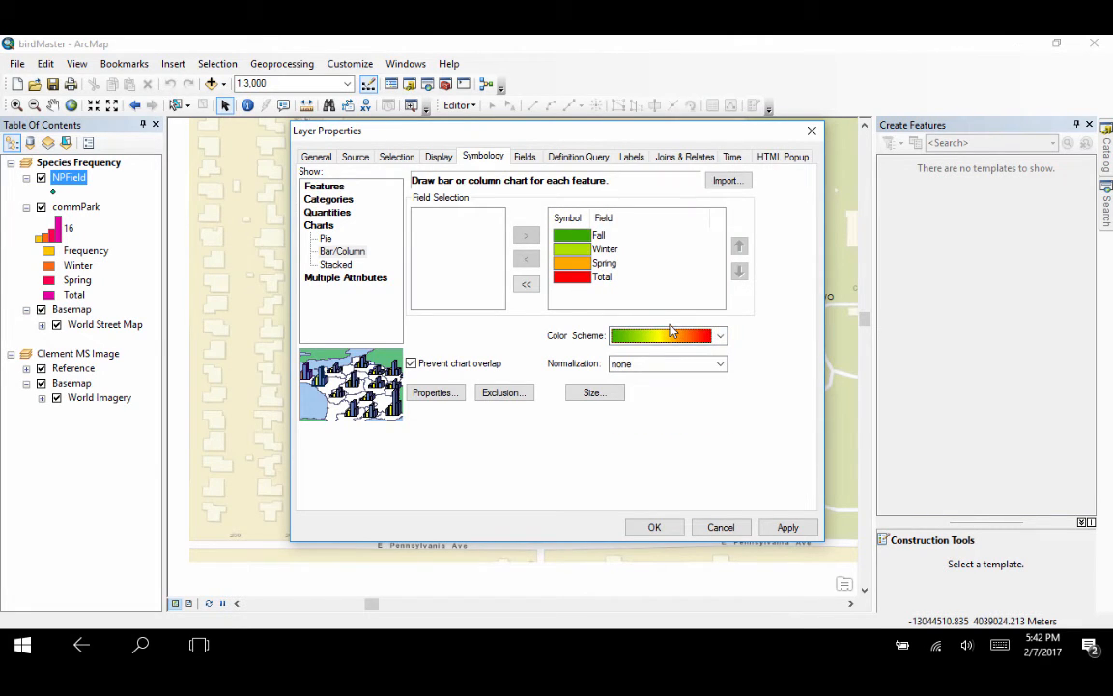
click(789, 529)
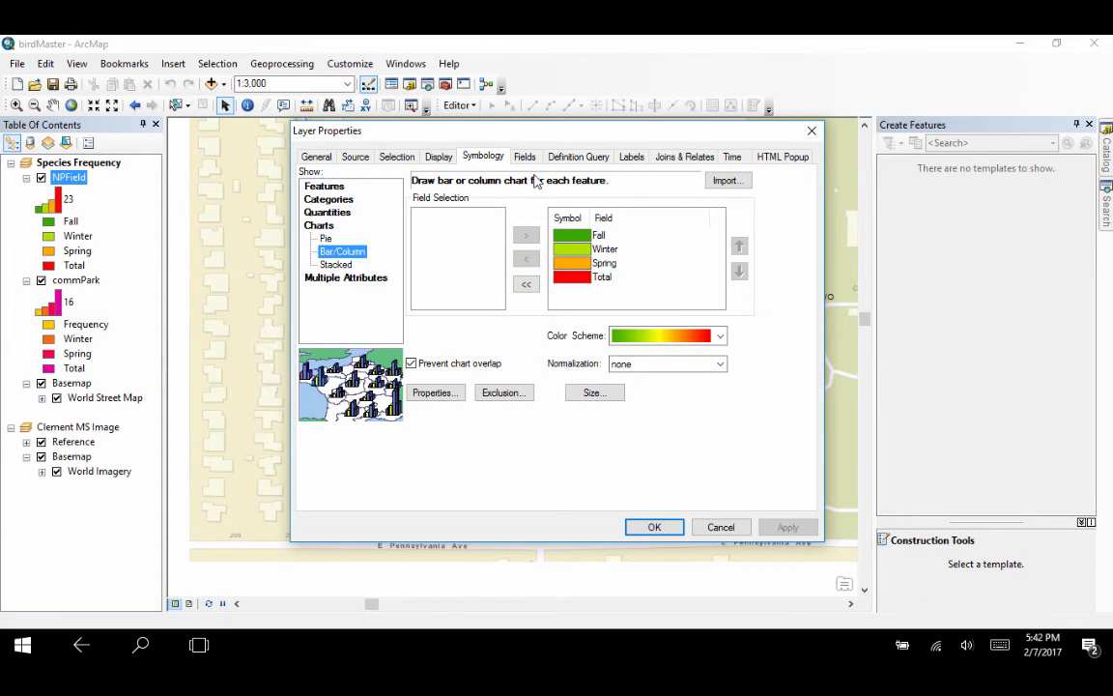
drag(529, 130, 704, 133)
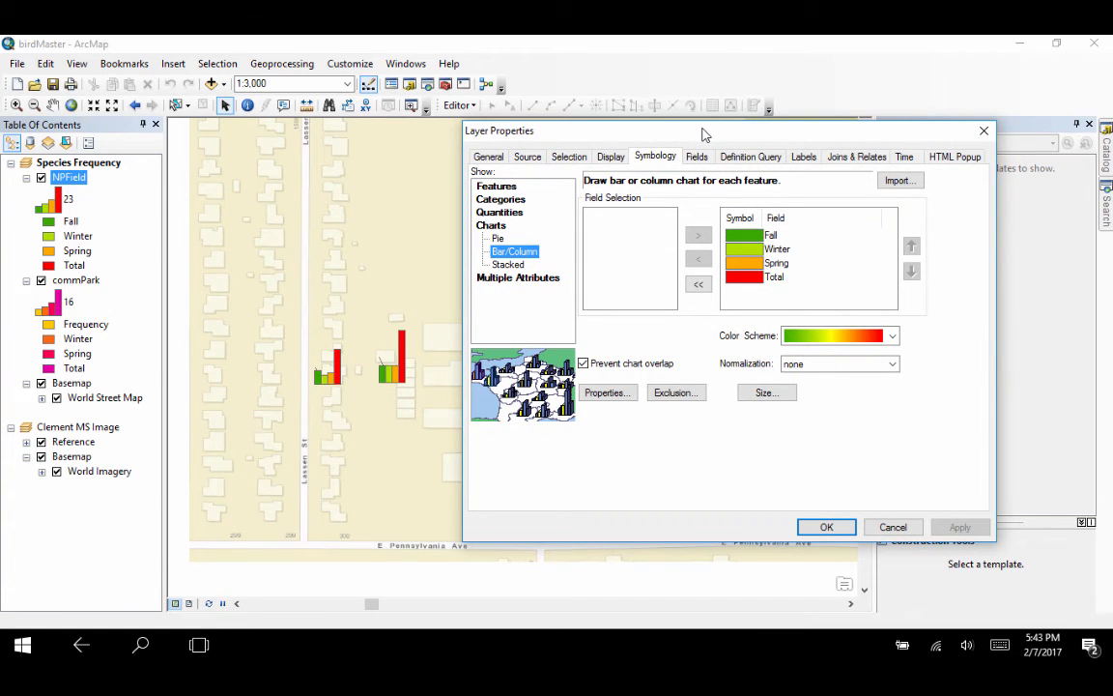
- Turn on labels for the NPField features using the Species field and accept the layer properties
click(803, 160)
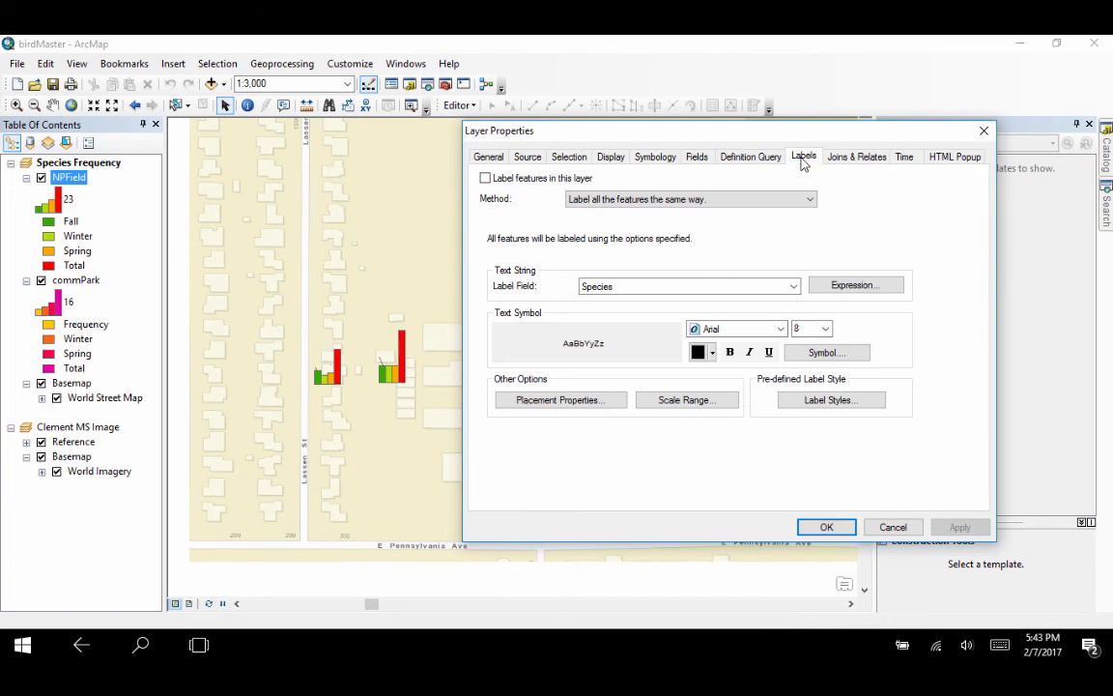
click(485, 179)
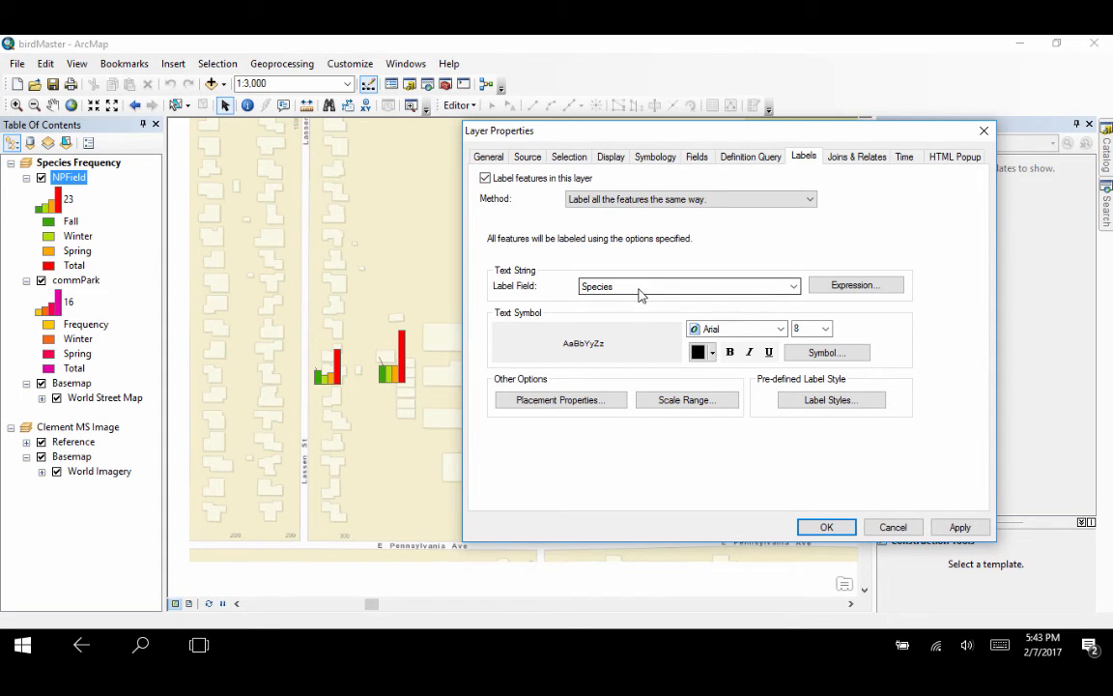
click(960, 527)
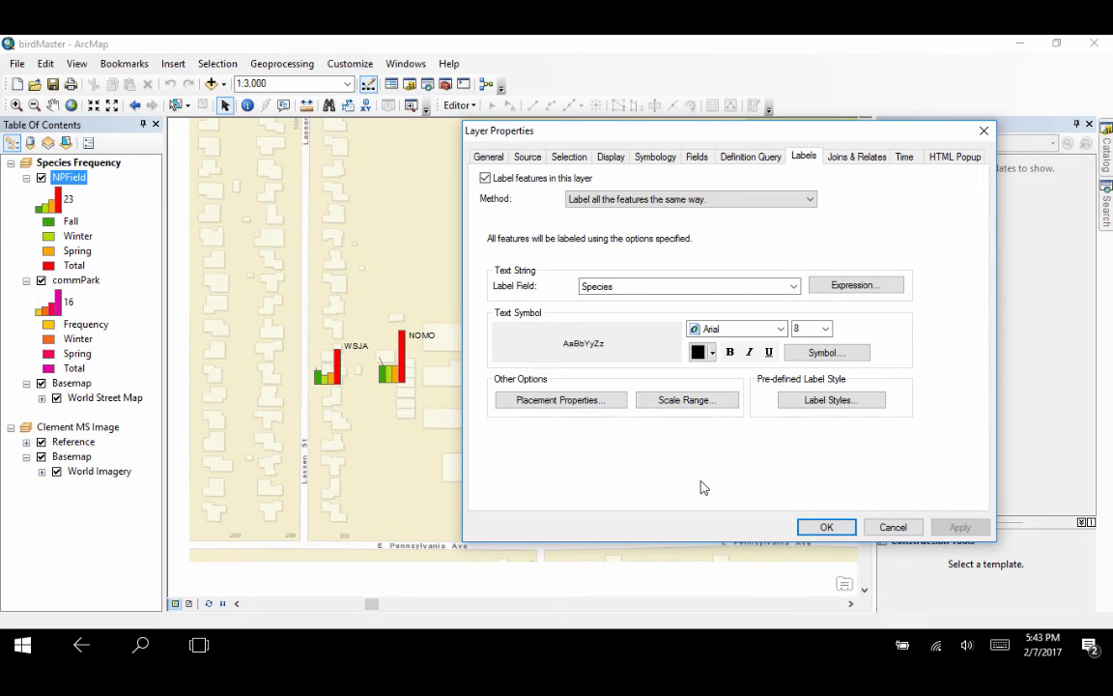
click(823, 527)
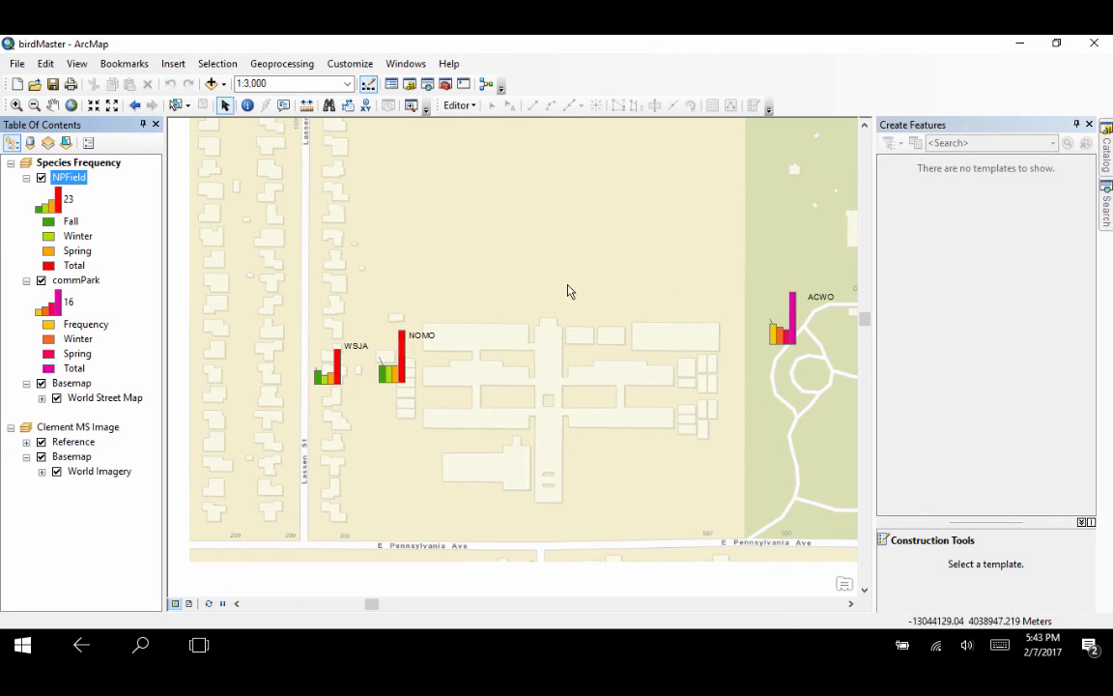
- Switch the Species Frequency map from data view to layout view
click(189, 603)
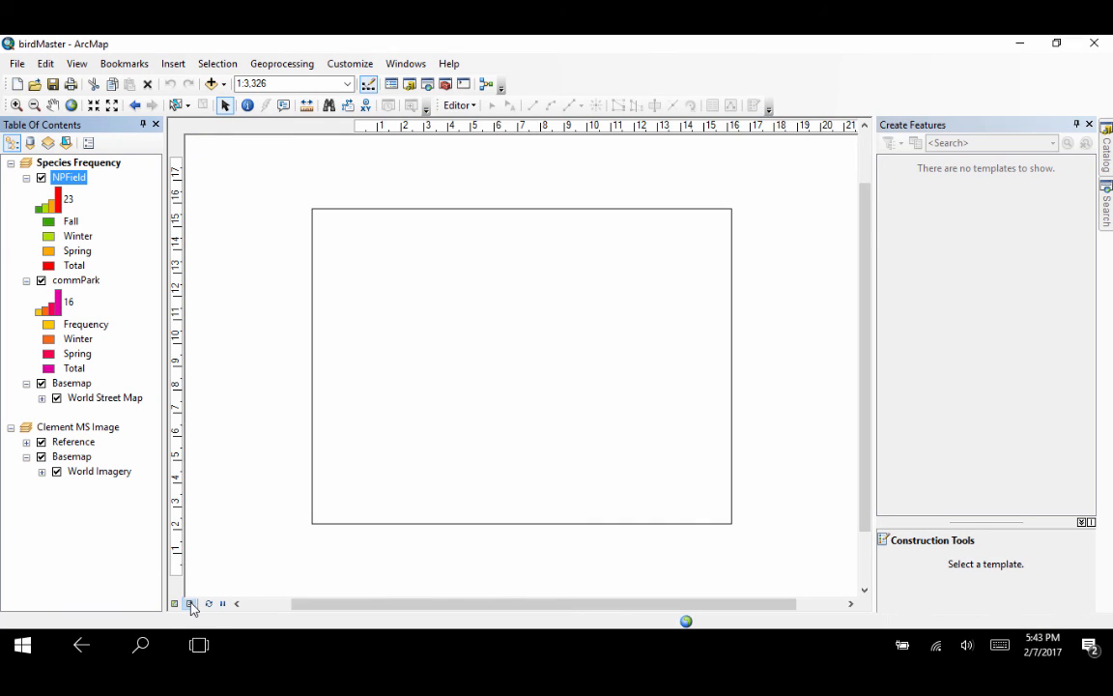